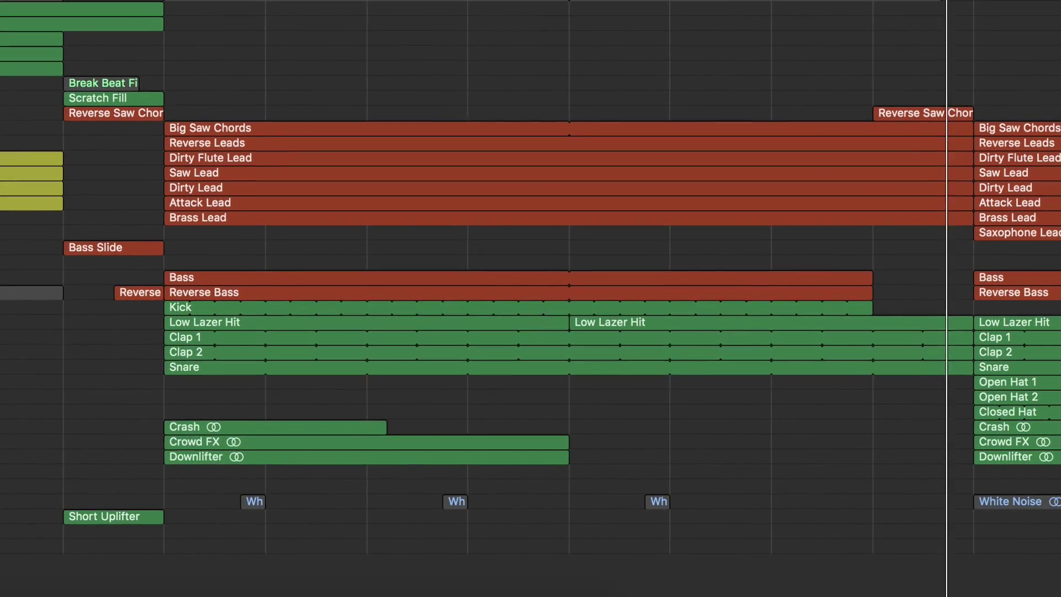
# Stop playback, solo the lead tracks from Reverse Leads to Brass Lead, and turn on cycling for bars 53 to 61
pyautogui.press('space')
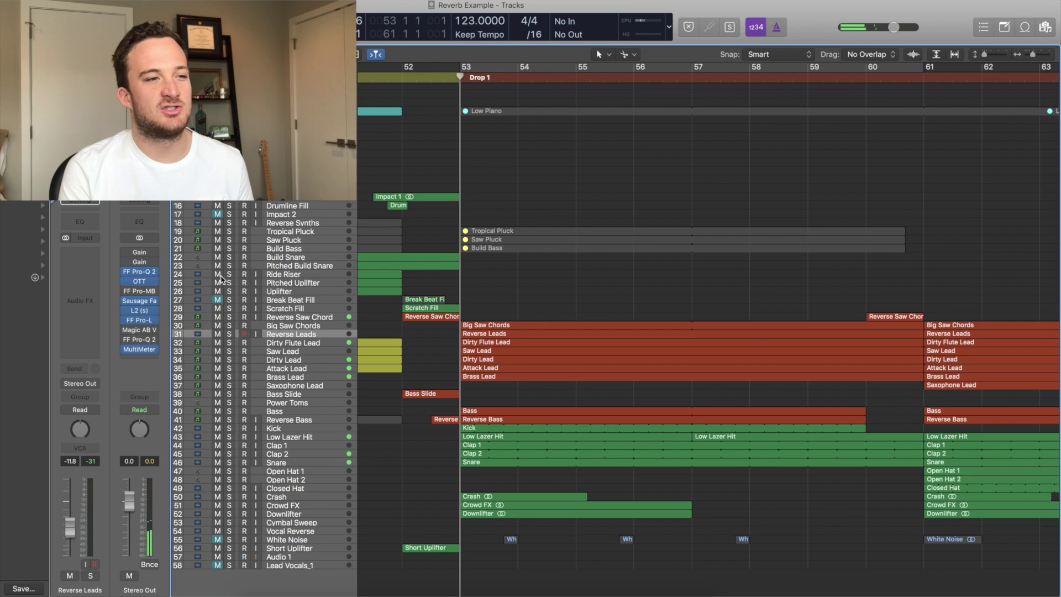
pyautogui.moveTo(228, 335); pyautogui.dragTo(229, 353)
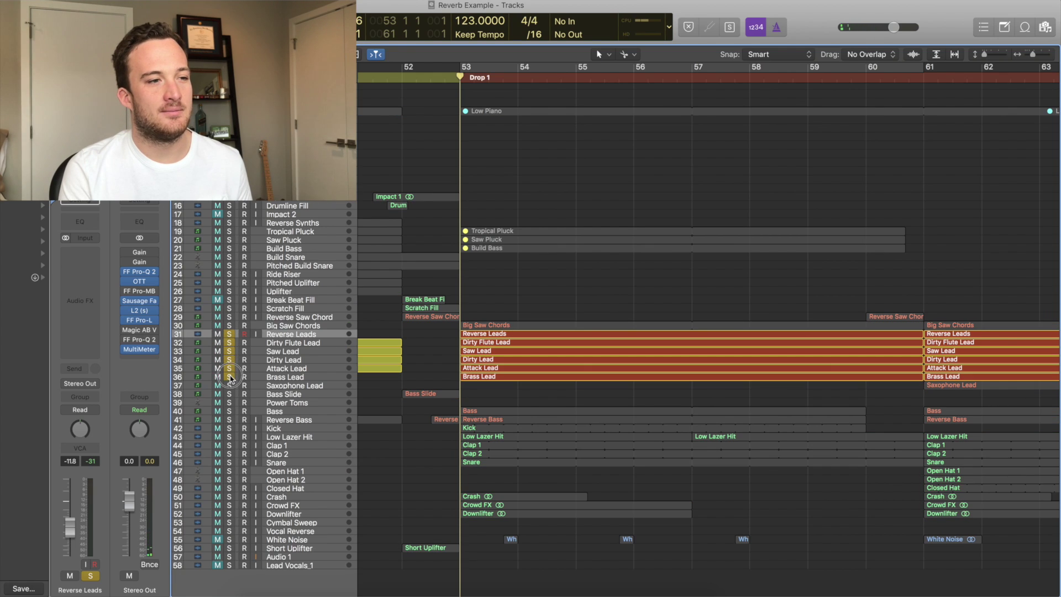
pyautogui.click(537, 66)
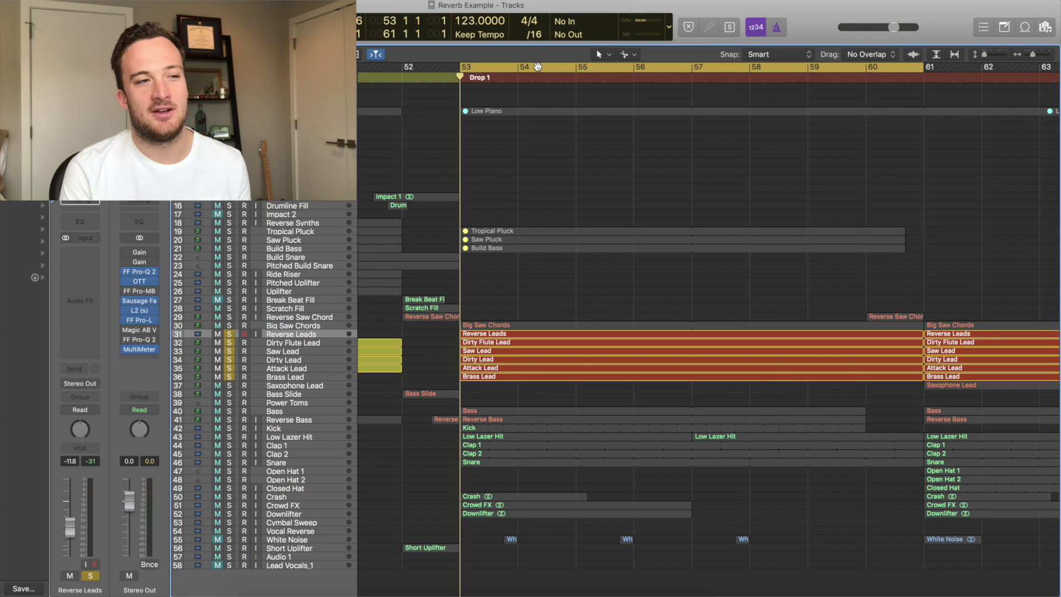
# Add a Bus 1 send to the five channels from Dirty Flute Lead to Brass Lead and raise its send level
pyautogui.click(309, 342)
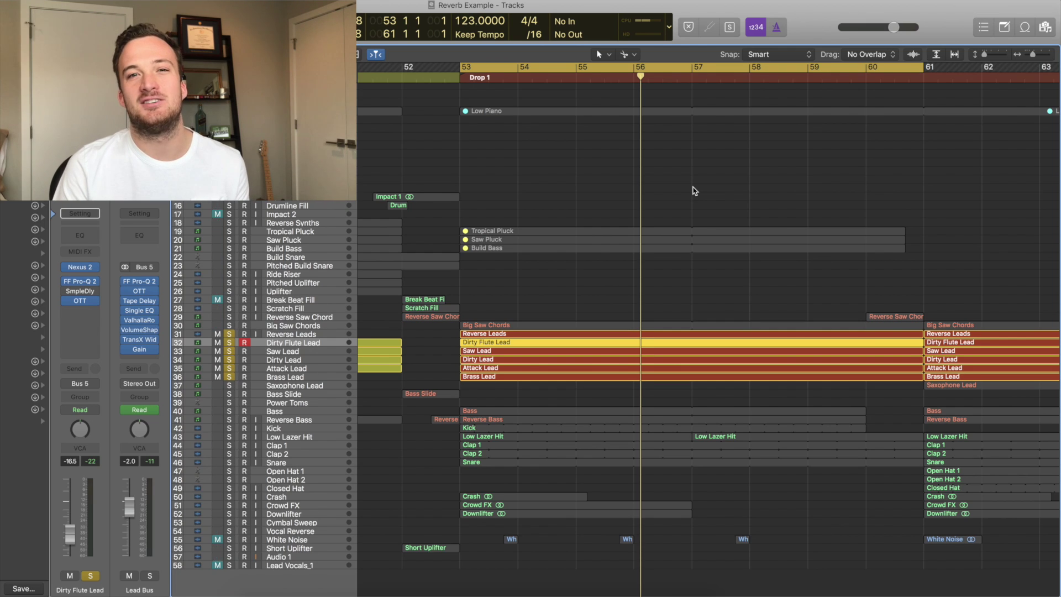
pyautogui.hscroll(1, 525, 314)
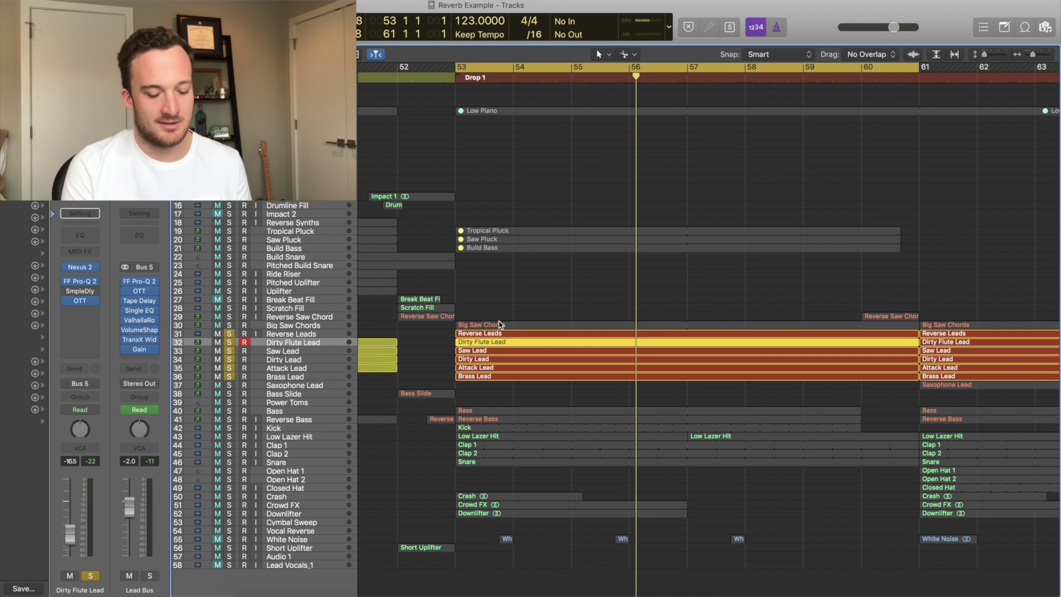
pyautogui.press('x')
pyautogui.hscroll(10, 555, 441)
pyautogui.keyDown('shift'); pyautogui.click(729, 591); pyautogui.keyUp('shift')
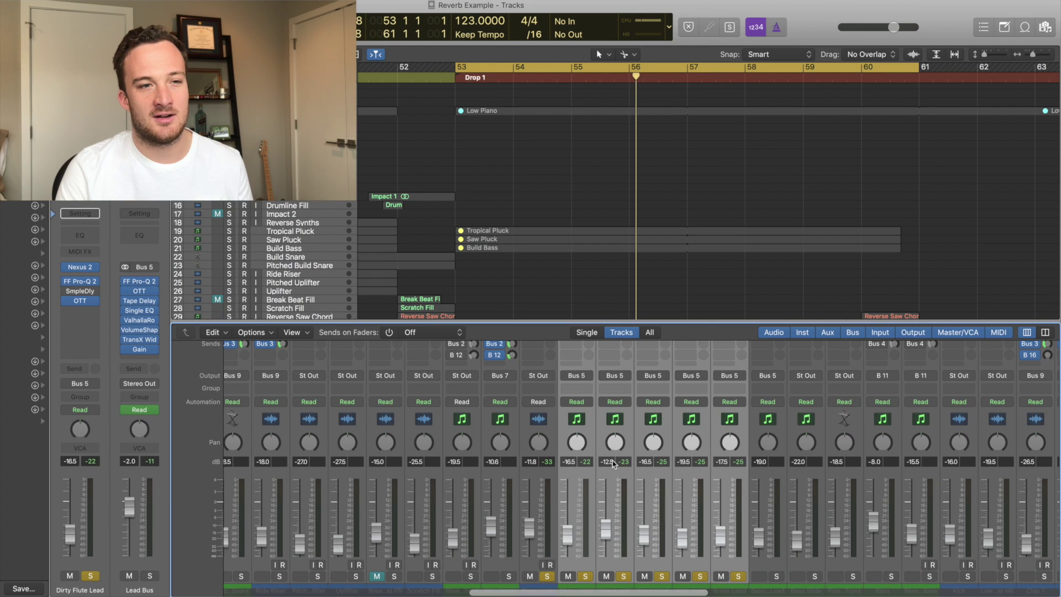
pyautogui.click(572, 343)
pyautogui.moveTo(603, 407)
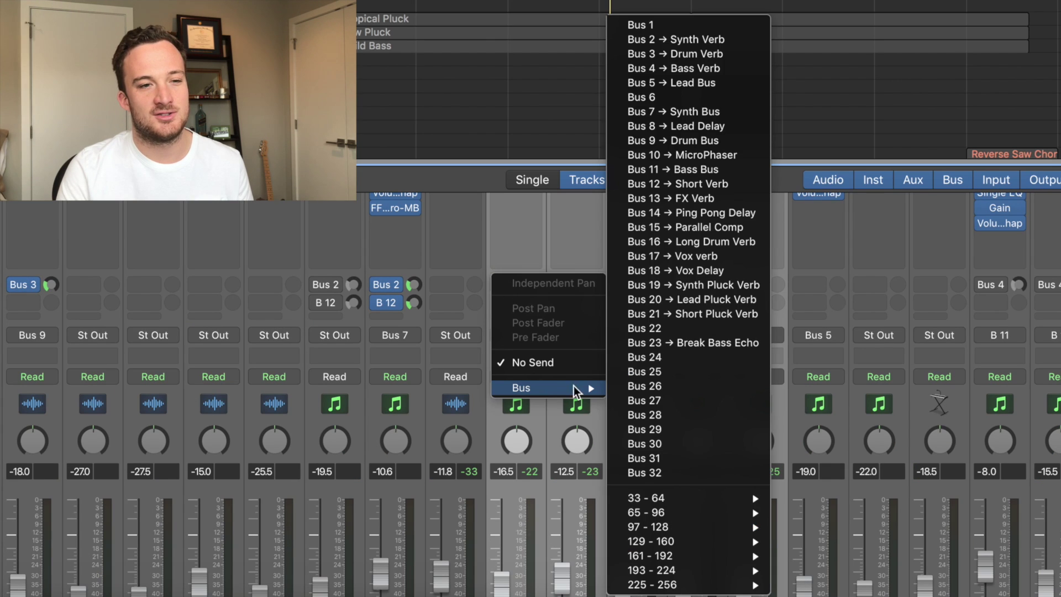
pyautogui.click(658, 25)
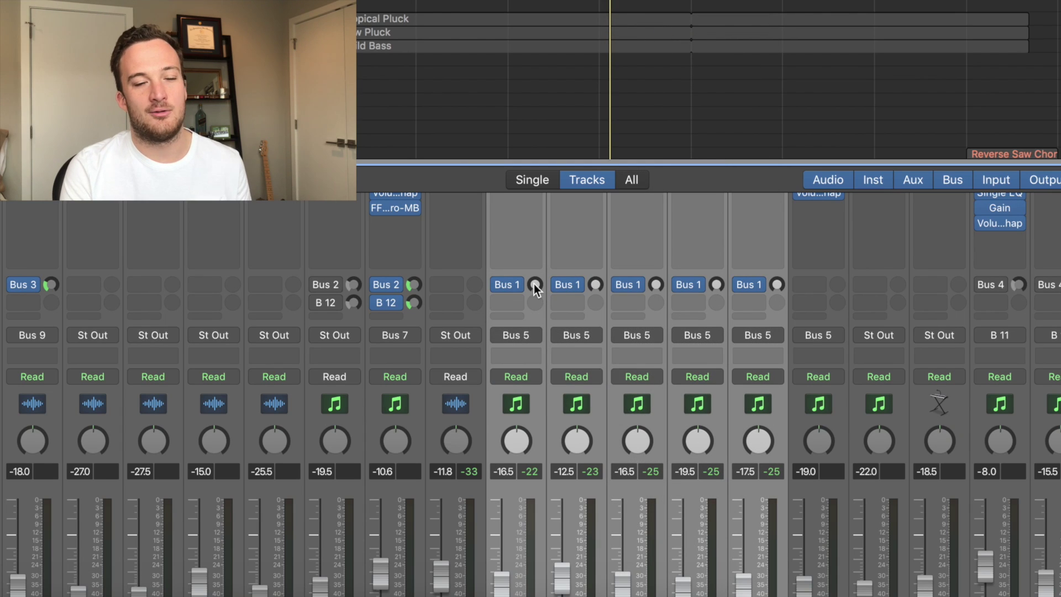
pyautogui.moveTo(534, 283); pyautogui.dragTo(534, 259)
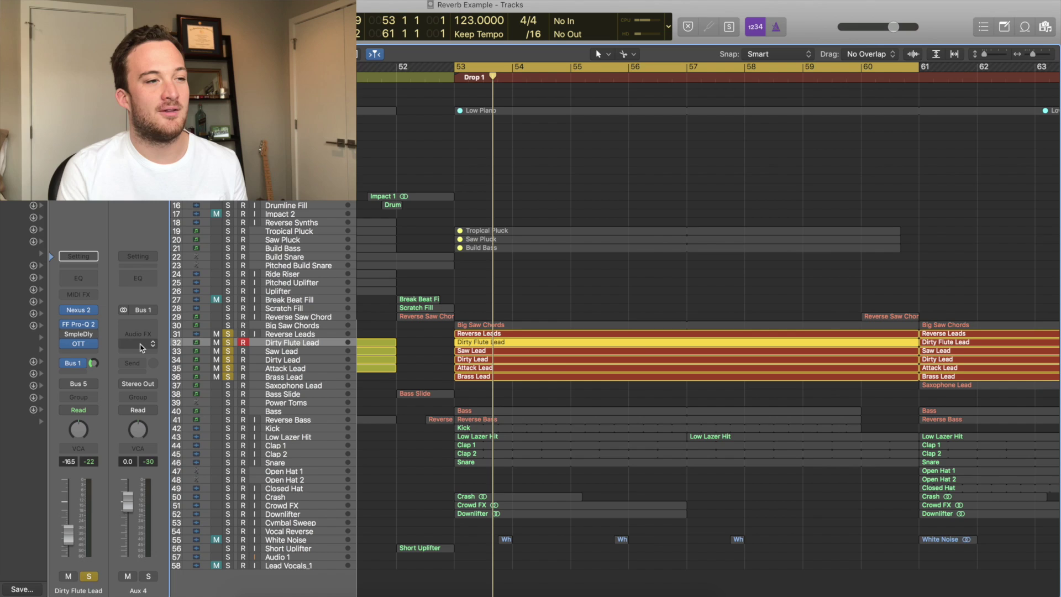
# Rename the new Bus 1 aux channel as Lead Verb and insert the ValhallaRoom reverb on it
pyautogui.doubleClick(139, 590)
pyautogui.write('Lead Verb')
pyautogui.press('Return')
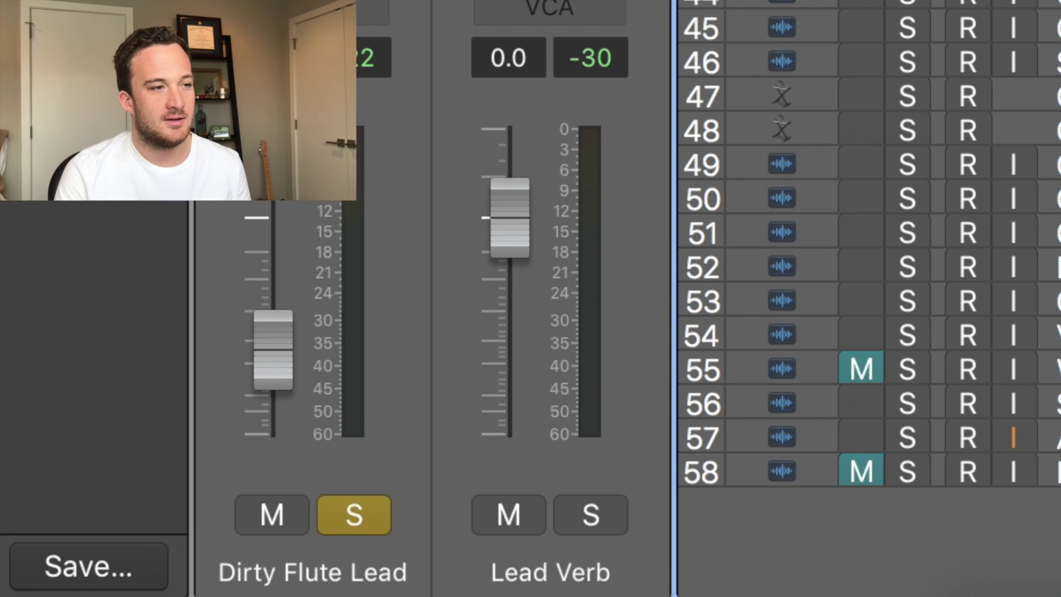
pyautogui.click(495, 19)
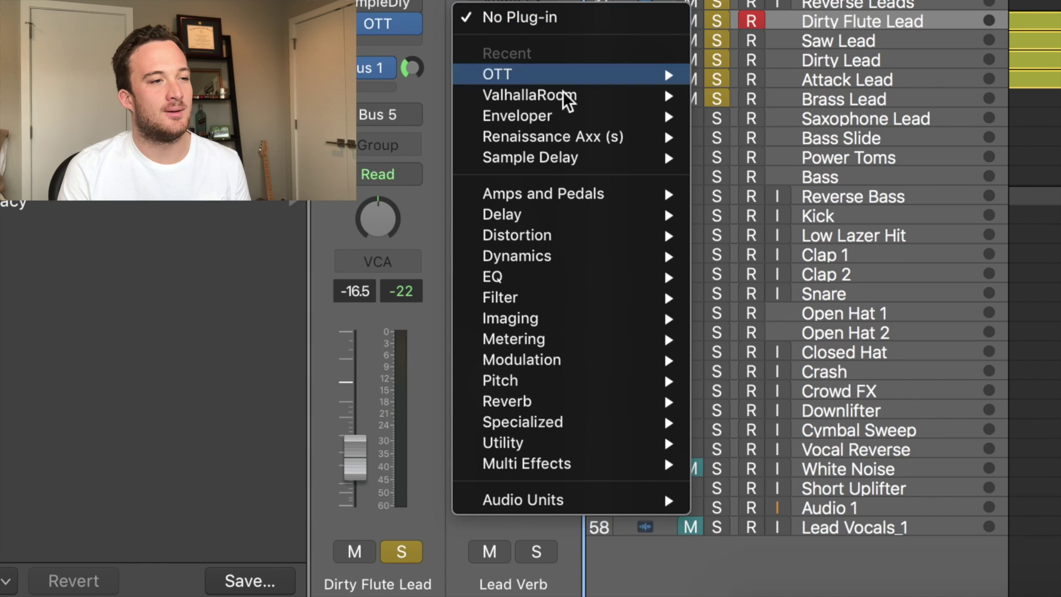
pyautogui.moveTo(585, 107)
pyautogui.click(747, 99)
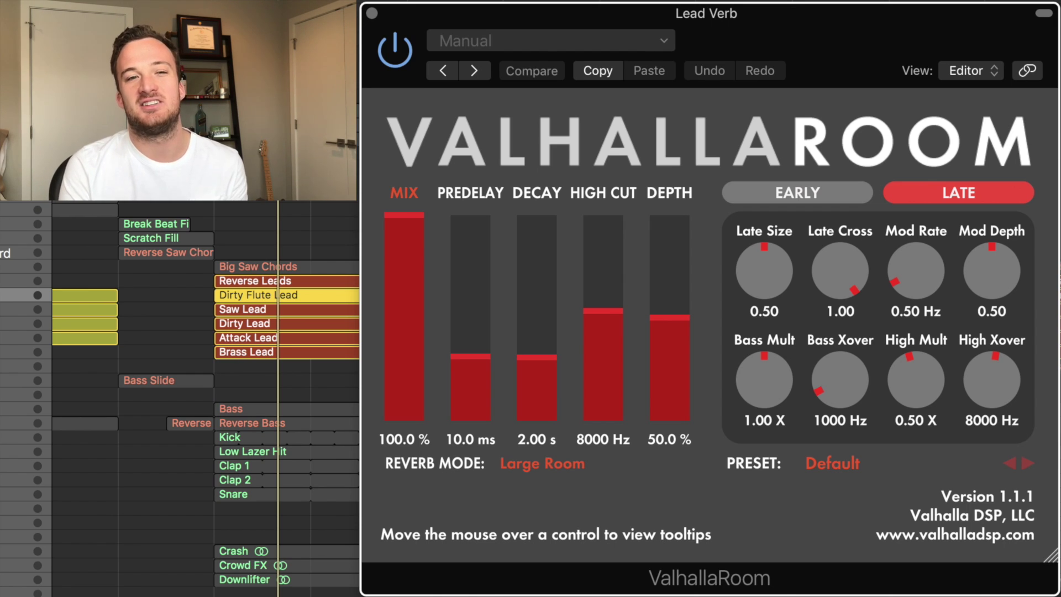
# Set ValhallaRoom to Large Chamber mode with a predelay of 5.8 ms and a decay of 1.81 s
pyautogui.click(522, 459)
pyautogui.click(548, 258)
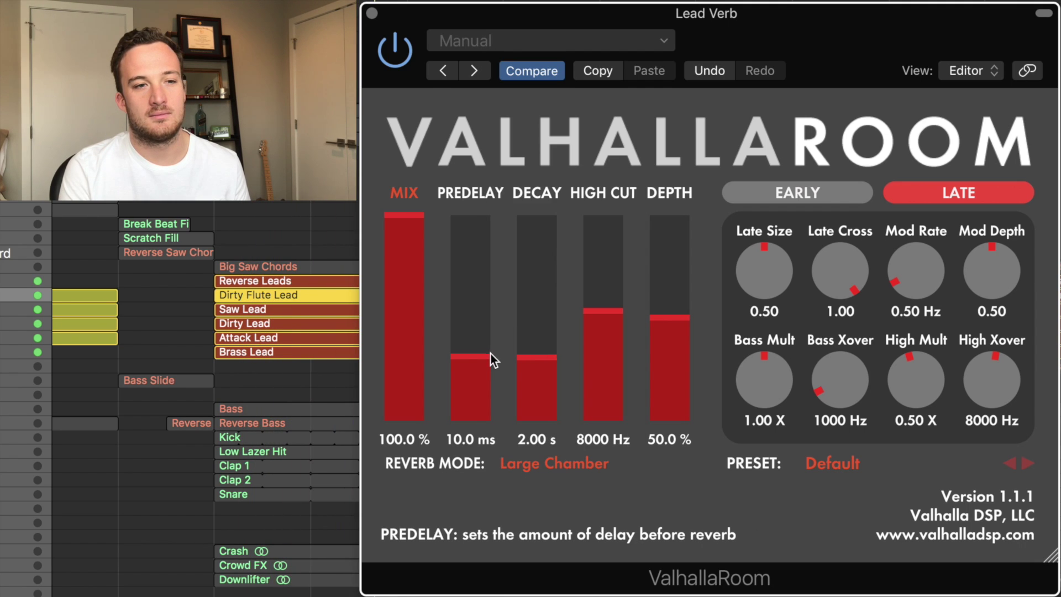
pyautogui.moveTo(467, 357); pyautogui.dragTo(533, 361)
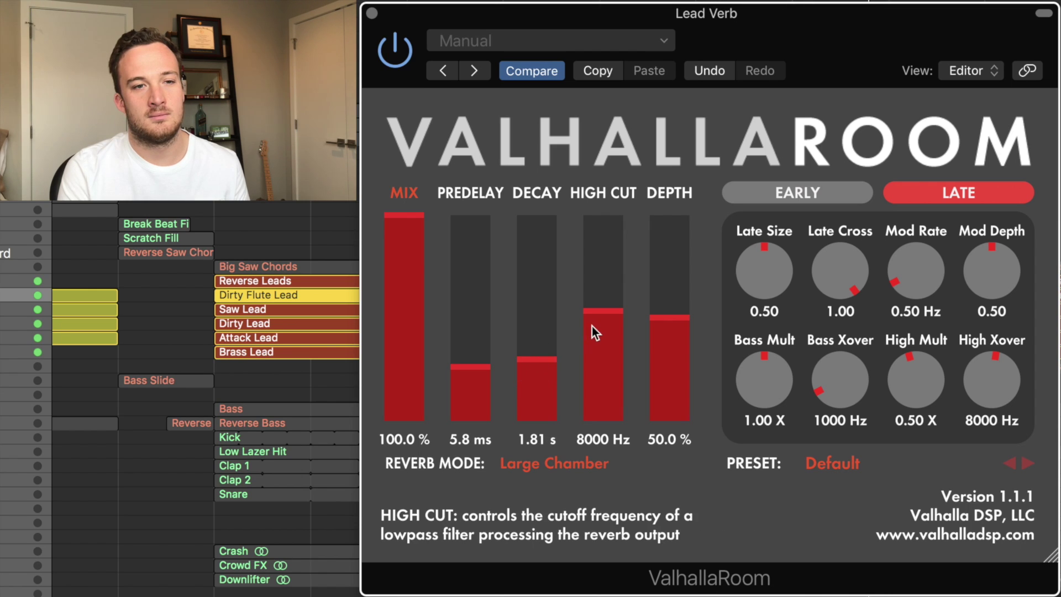
pyautogui.press('space')
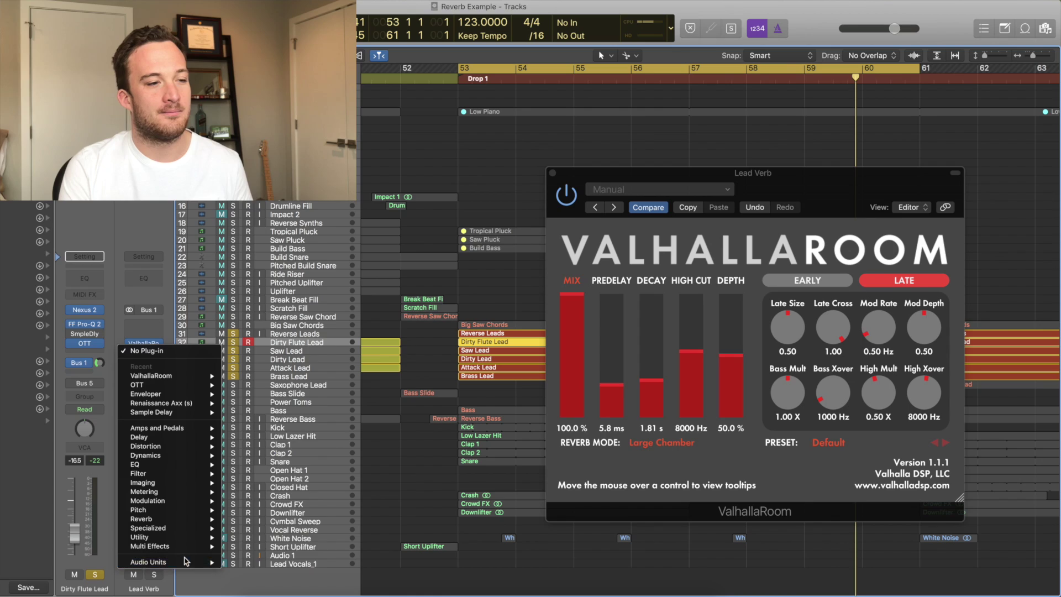
# Insert FF Pro-Q 2 after ValhallaRoom on Lead Verb and filter off the reverb's low and high ends
pyautogui.moveTo(166, 562)
pyautogui.moveTo(270, 432)
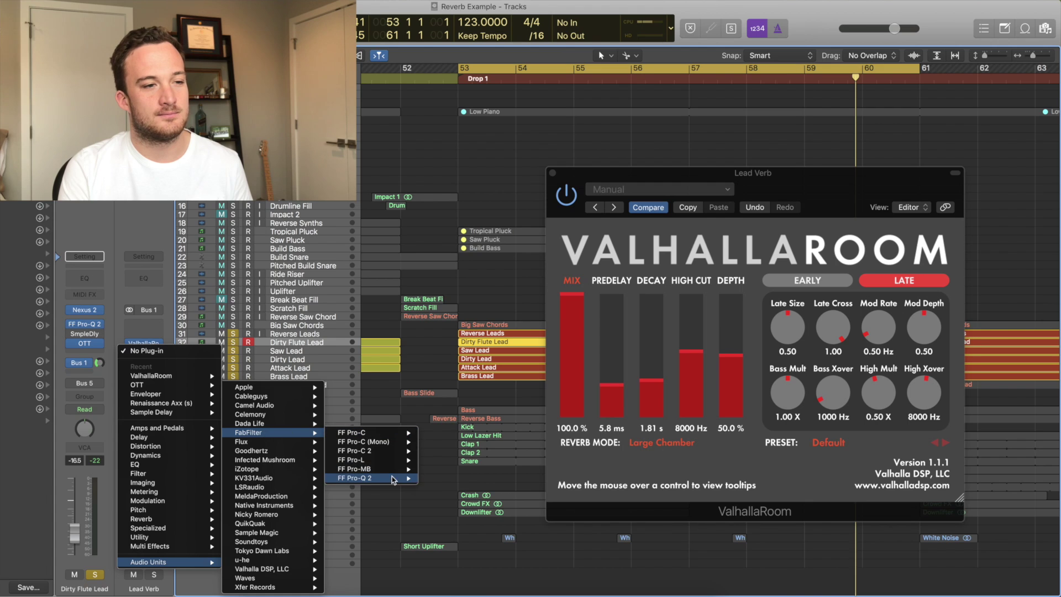
pyautogui.click(394, 480)
pyautogui.moveTo(103, 171); pyautogui.dragTo(746, 162)
pyautogui.press('space')
pyautogui.moveTo(387, 260); pyautogui.dragTo(644, 269)
pyautogui.moveTo(970, 260); pyautogui.dragTo(866, 268)
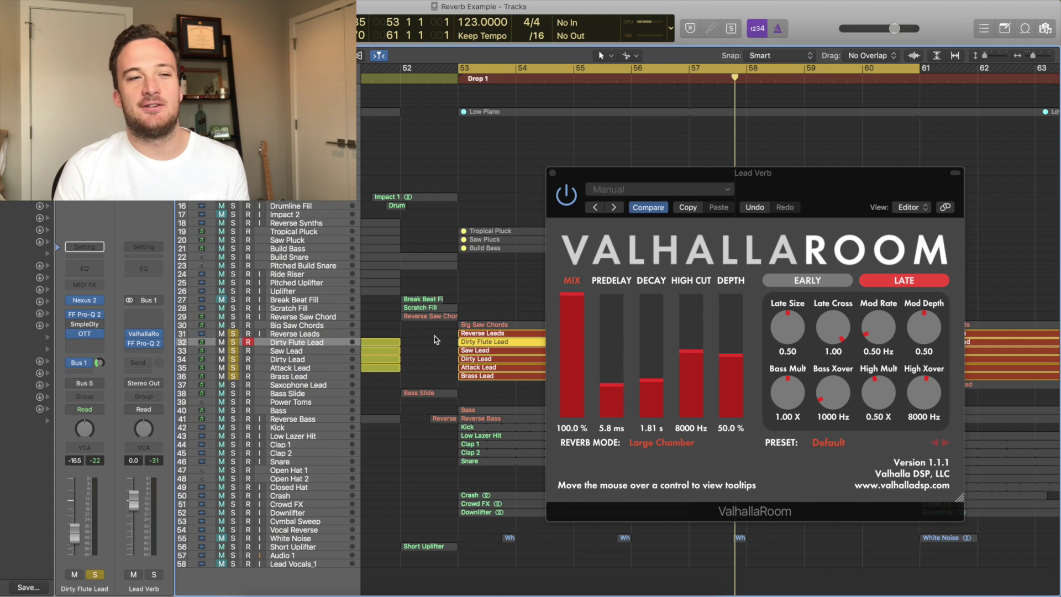
# Set the Bus 1 send level to -6.0 dB on the channels from Dirty Flute Lead to Brass Lead during playback
pyautogui.keyDown('shift'); pyautogui.click(306, 377); pyautogui.keyUp('shift')
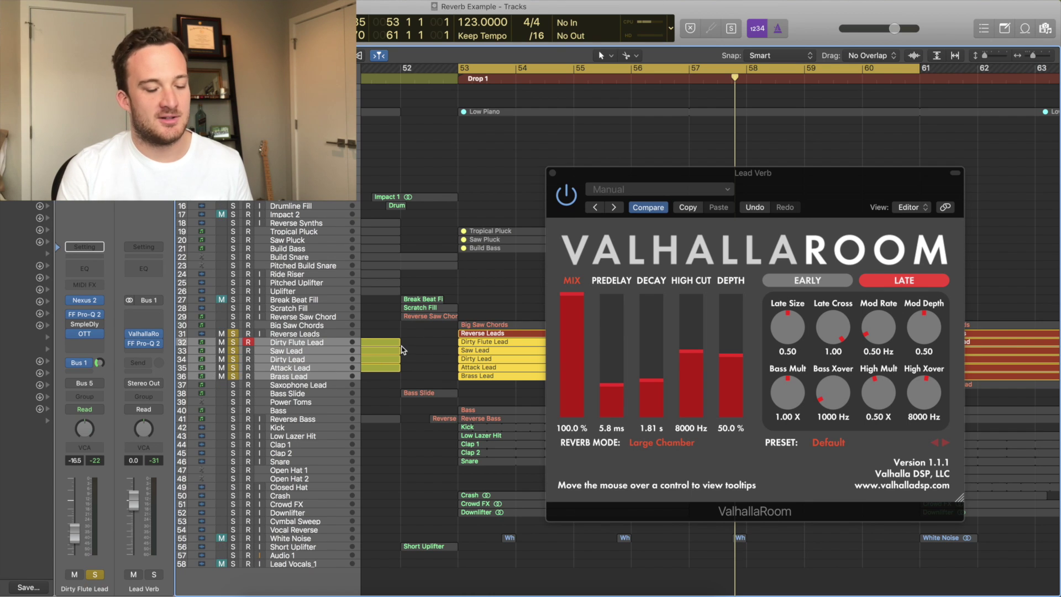
pyautogui.press('x')
pyautogui.click(553, 173)
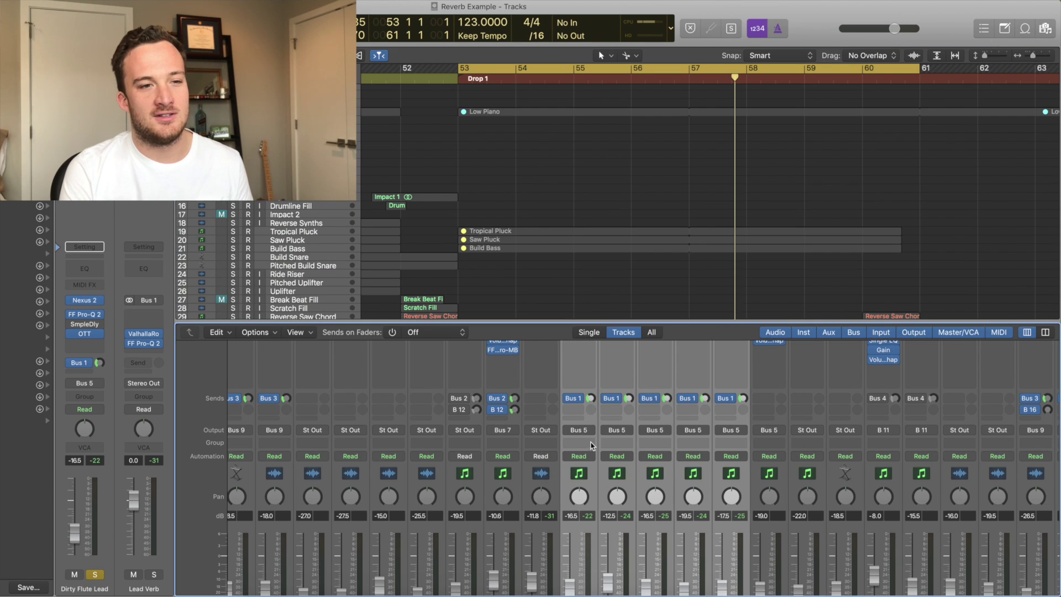
pyautogui.press('space')
pyautogui.moveTo(590, 398); pyautogui.dragTo(587, 369)
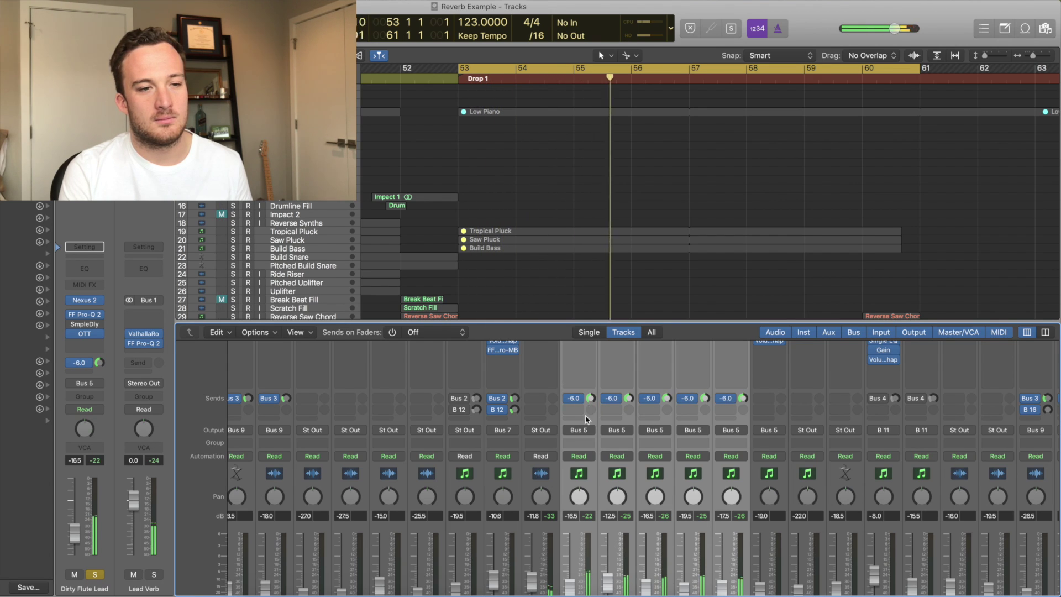
pyautogui.scroll(-2, 591, 525)
pyautogui.press('x')
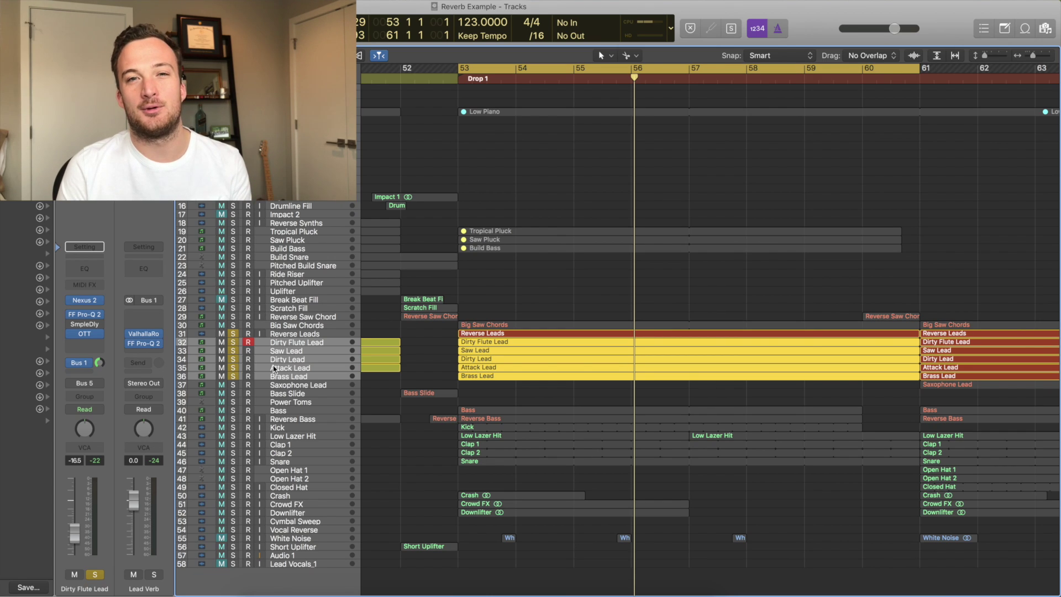
# Solo only the Attack Lead track and play it back with its reverb
pyautogui.click(262, 370)
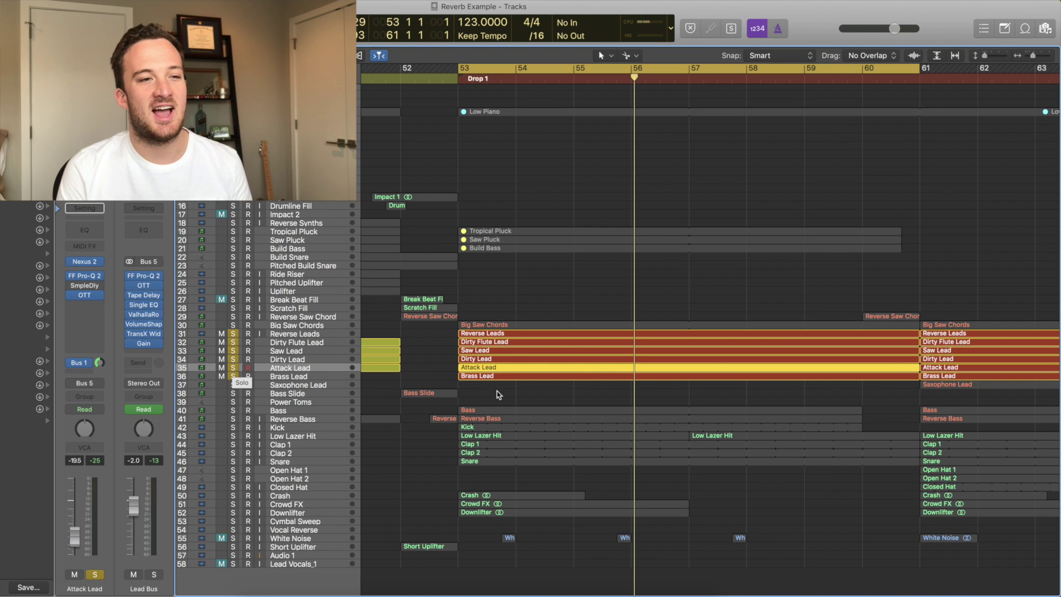
pyautogui.keyDown('alt'); pyautogui.click(232, 368); pyautogui.keyUp('alt')
pyautogui.press('space')
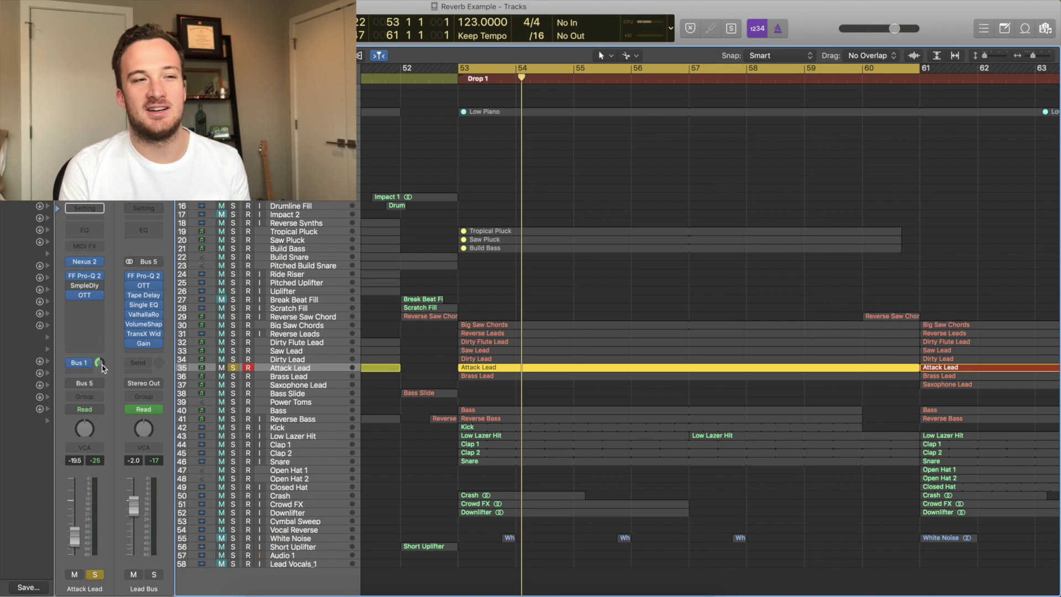
pyautogui.press('space')
# Insert the stereo TransX Wide (s) plug-in before ValhallaRoom on the Lead Verb channel
pyautogui.click(100, 362)
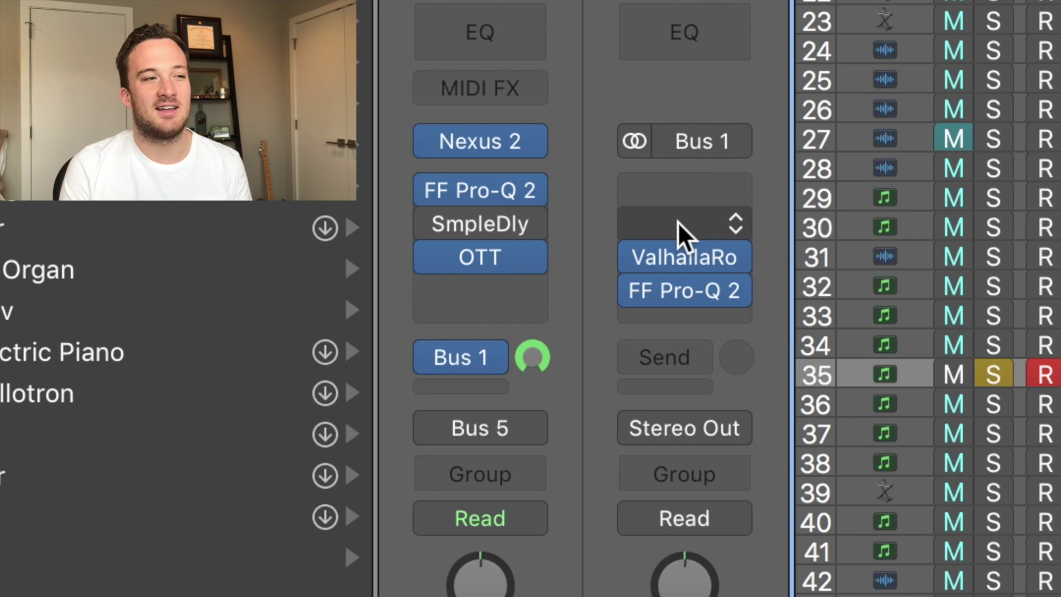
pyautogui.moveTo(729, 250)
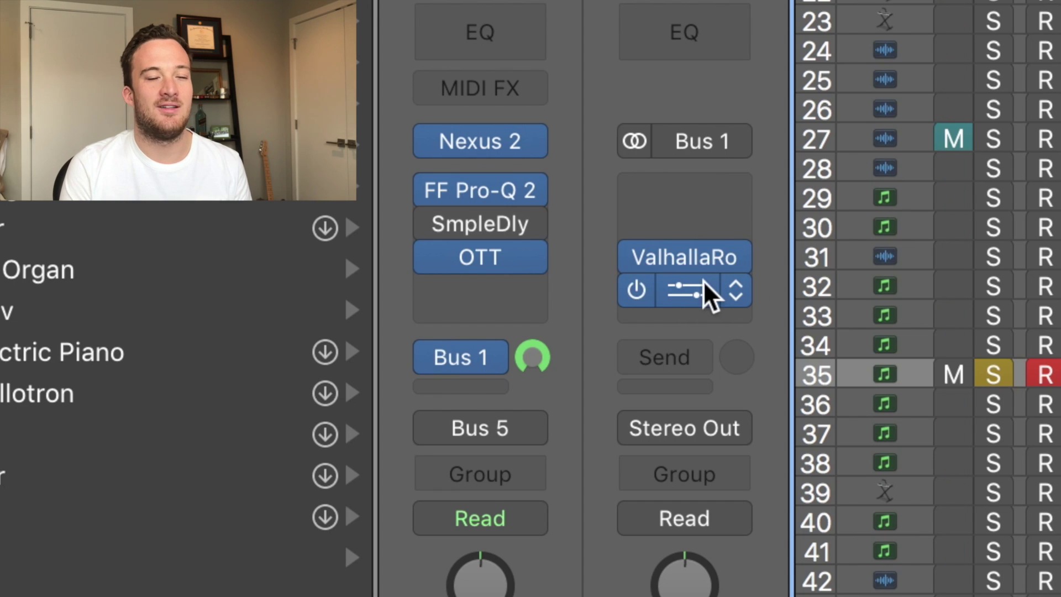
pyautogui.click(668, 217)
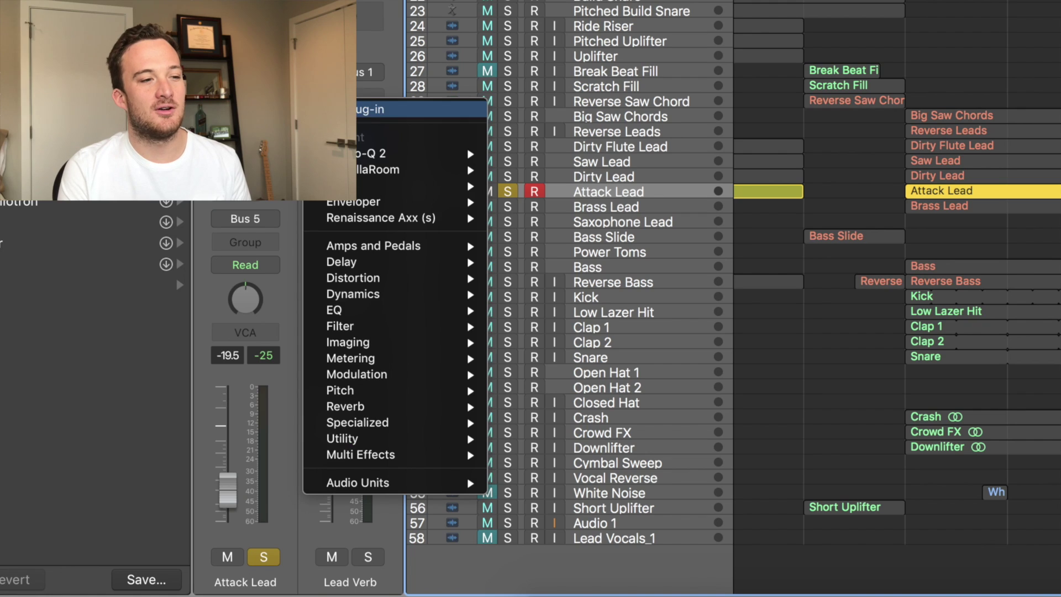
pyautogui.moveTo(412, 483)
pyautogui.moveTo(580, 563)
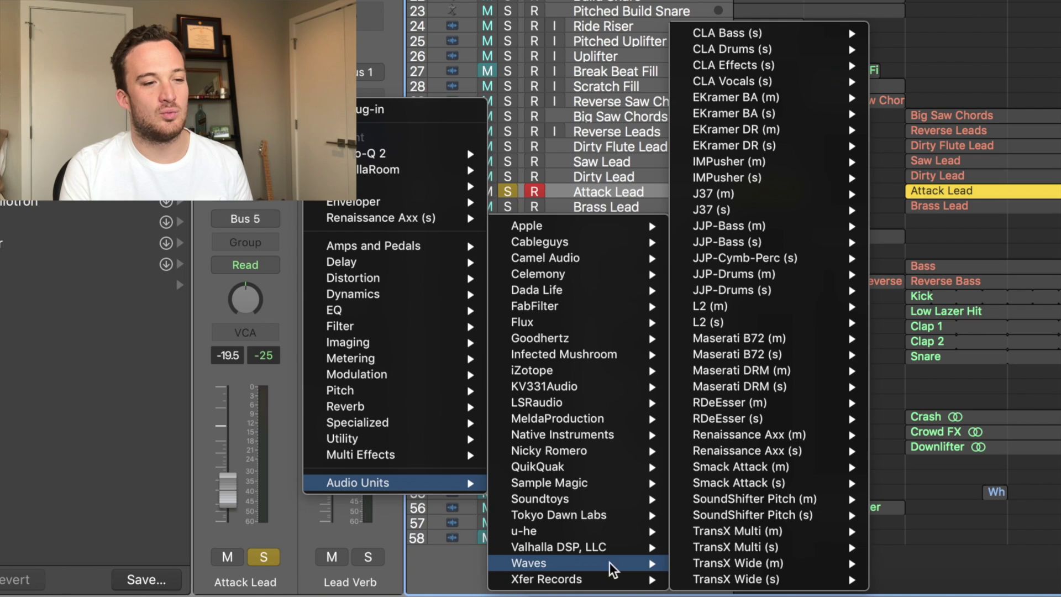
pyautogui.moveTo(731, 563)
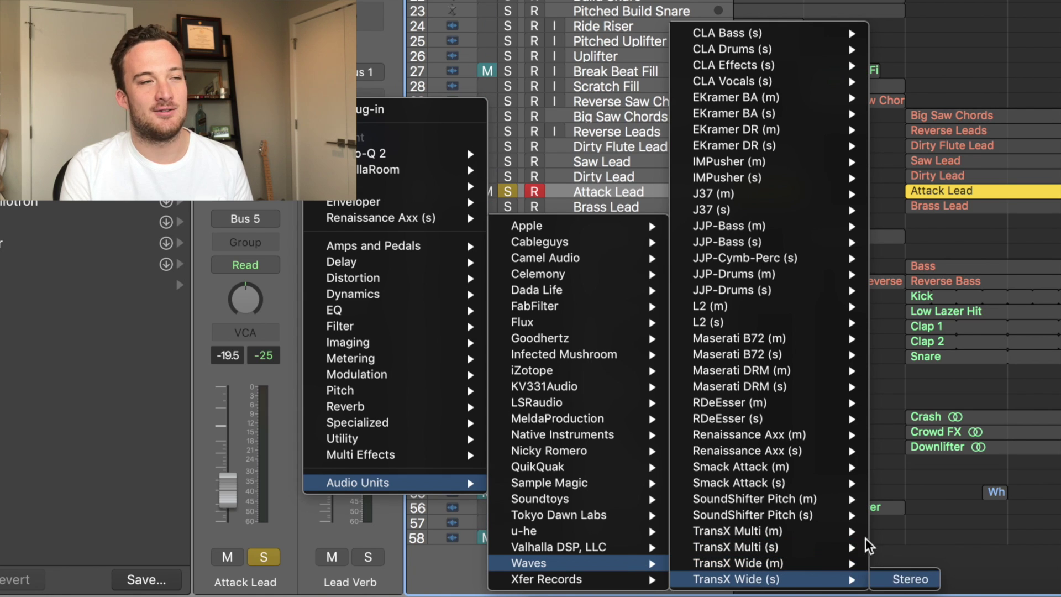
pyautogui.click(900, 578)
pyautogui.moveTo(53, 38); pyautogui.dragTo(812, 214)
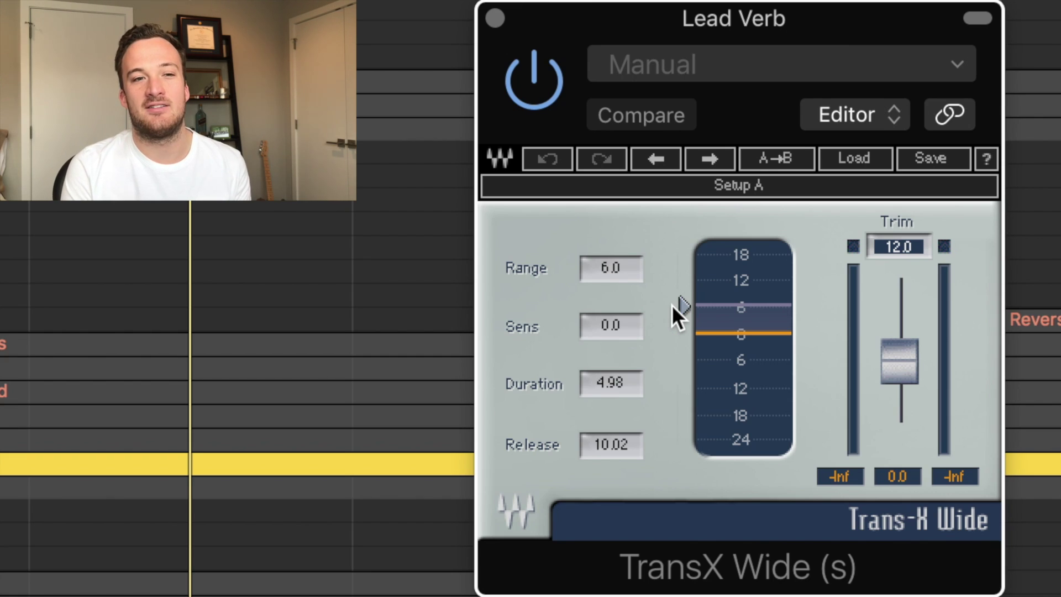
# Set TransX Wide to Range -11.6, Sens 10.0 and Duration 15.85, and compare the reverb with the plug-in bypassed and active
pyautogui.moveTo(625, 387); pyautogui.dragTo(625, 359)
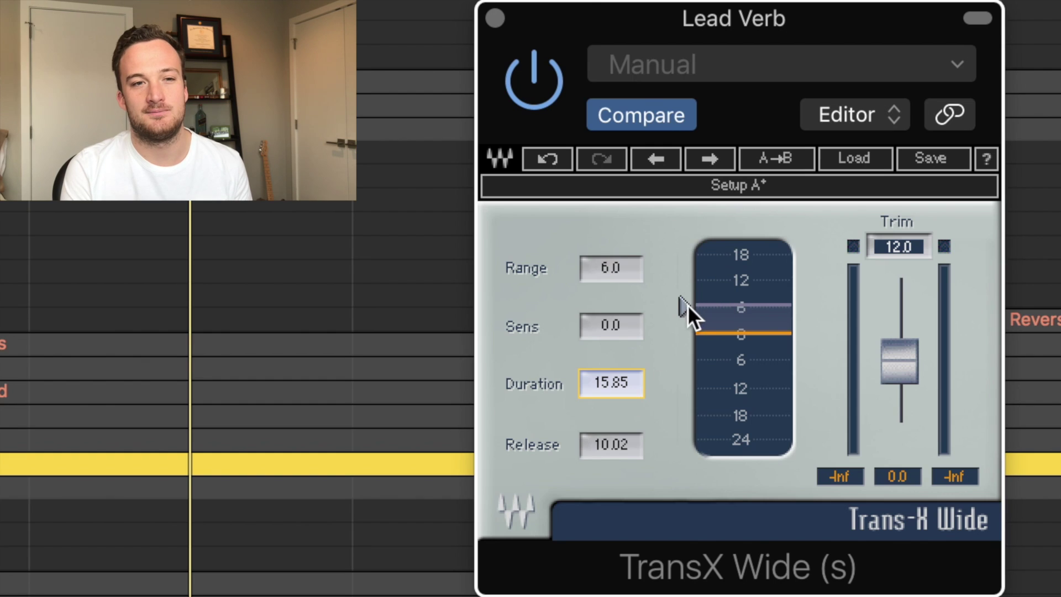
pyautogui.moveTo(688, 305)
pyautogui.mouseDown()
pyautogui.moveTo(685, 379)
pyautogui.moveTo(670, 367)
pyautogui.mouseUp()
pyautogui.moveTo(621, 326); pyautogui.dragTo(621, 276)
pyautogui.moveTo(688, 380); pyautogui.dragTo(687, 383)
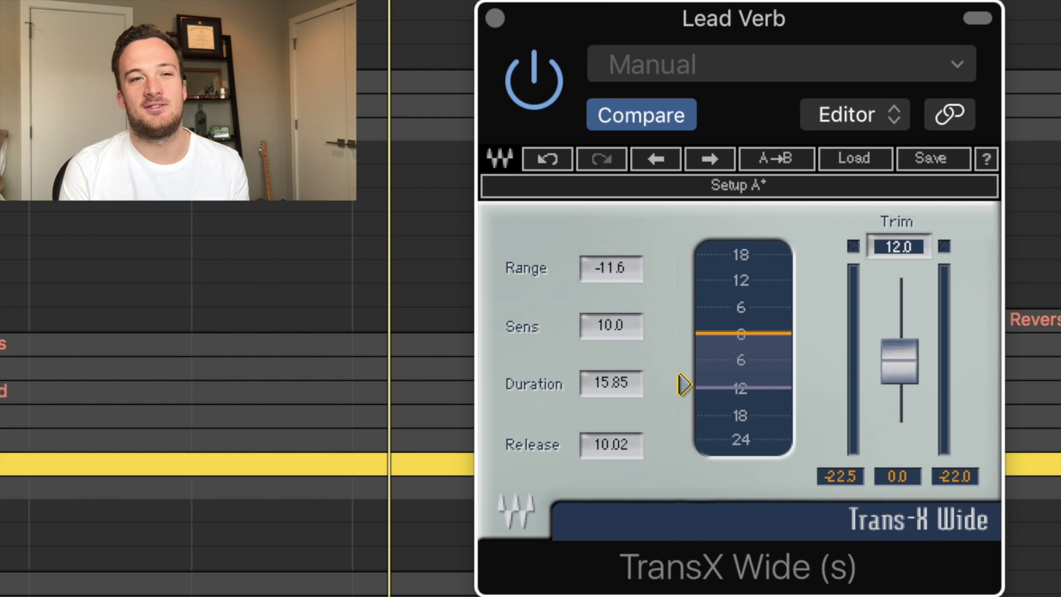
pyautogui.click(530, 82)
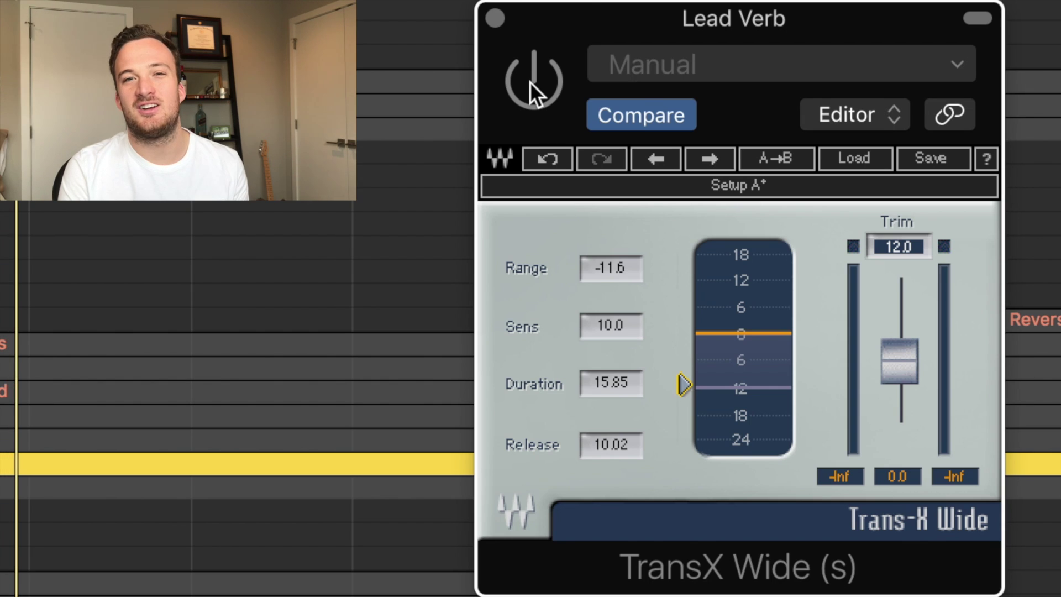
pyautogui.click(529, 82)
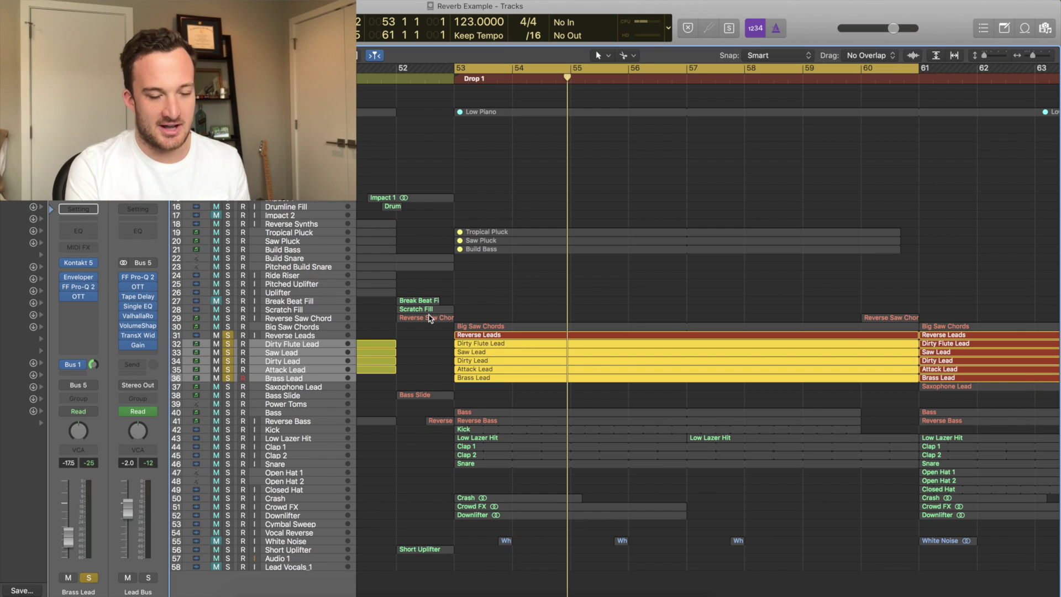
# Add a pre-fader send to Bus 24 at +0.0 dB on the five channels from Dirty Flute Lead to Brass Lead
pyautogui.press('x')
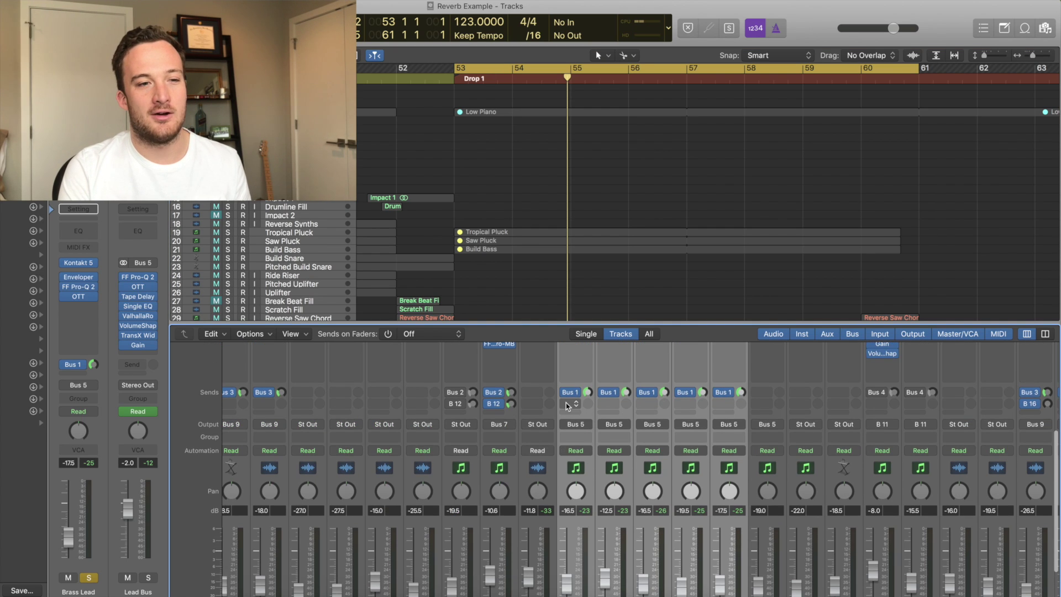
pyautogui.click(568, 405)
pyautogui.moveTo(590, 469)
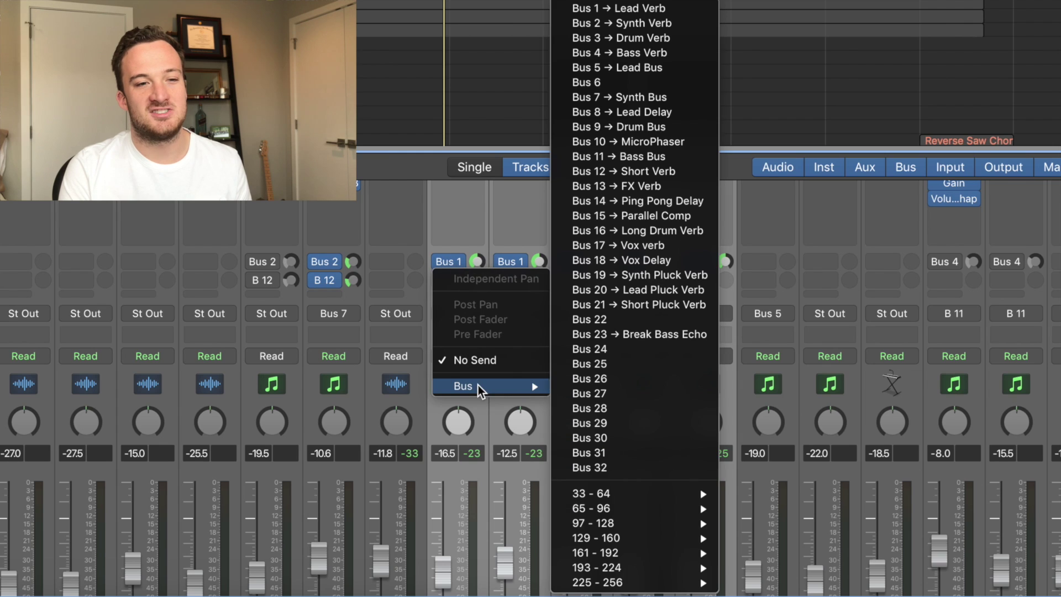
pyautogui.click(589, 354)
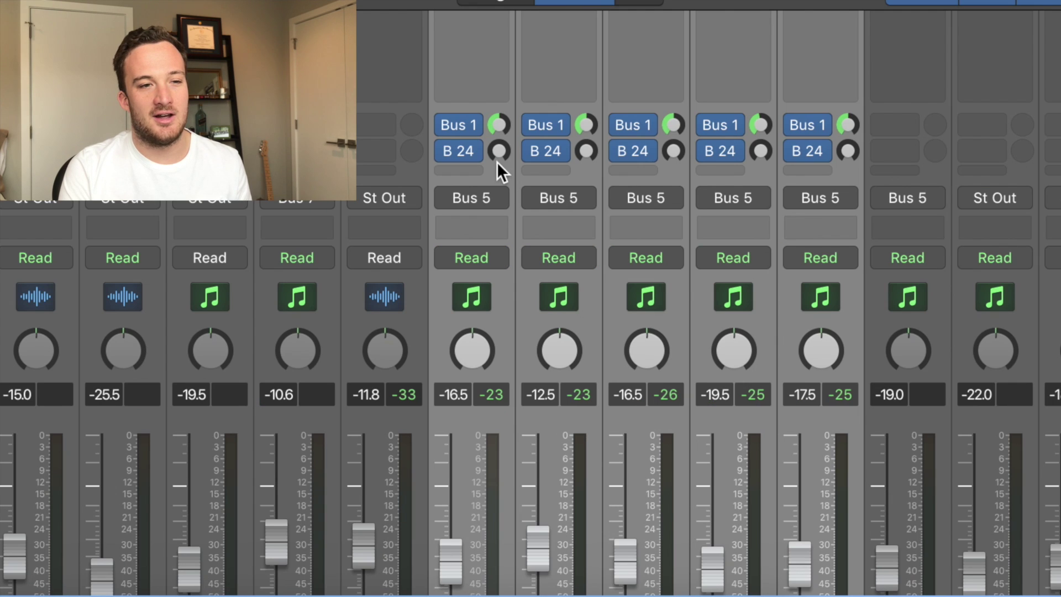
pyautogui.moveTo(498, 151); pyautogui.dragTo(506, 24)
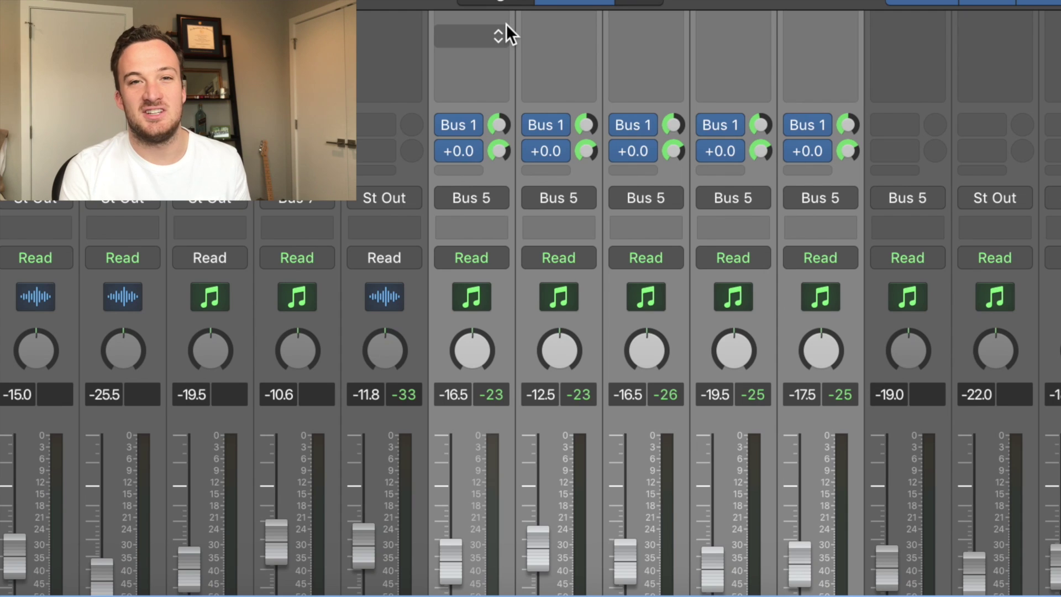
pyautogui.click(464, 155)
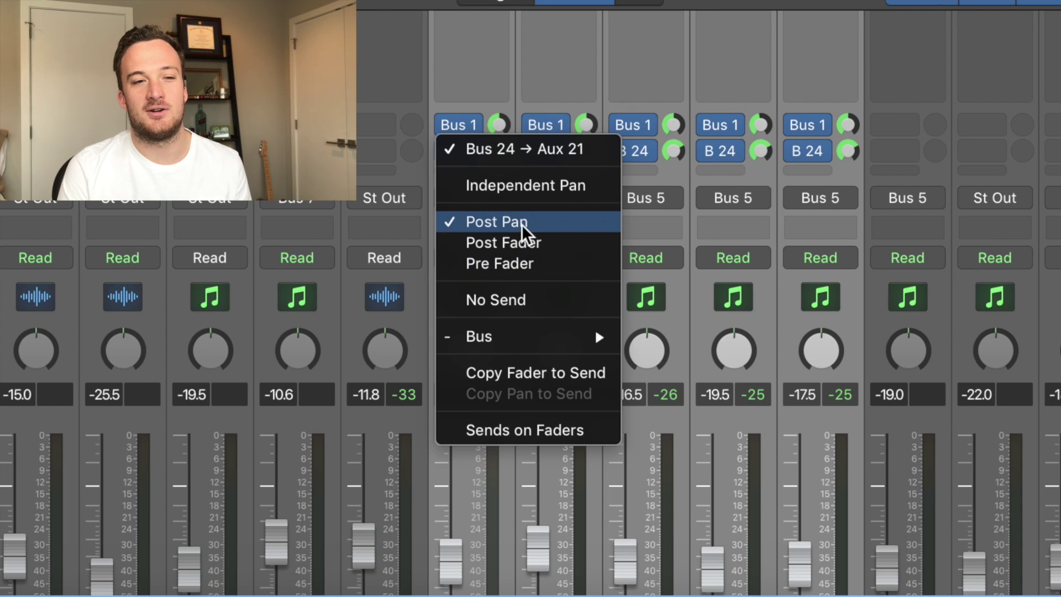
pyautogui.click(511, 263)
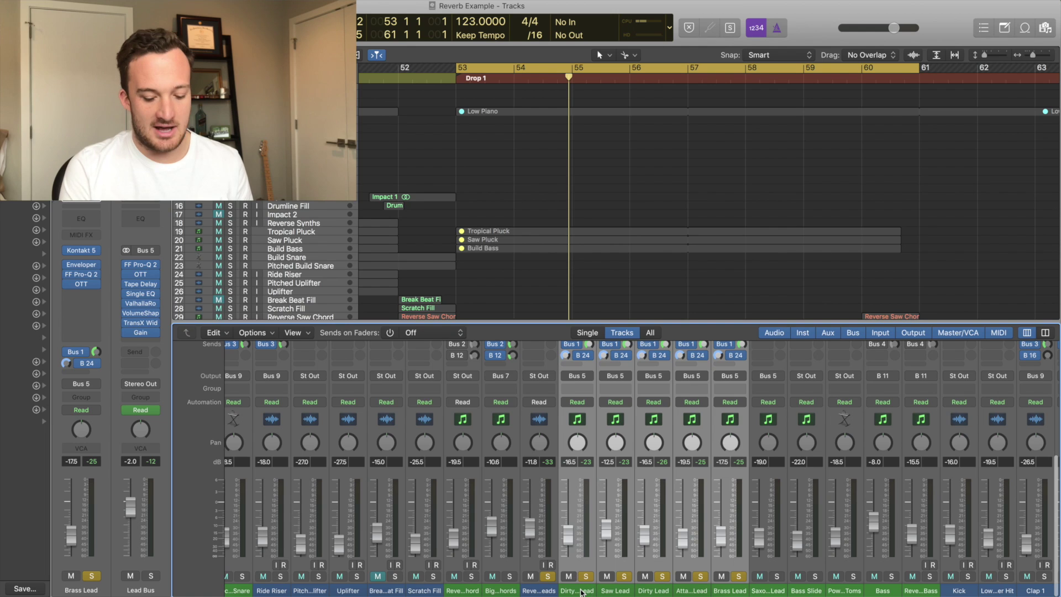
# Rename the Bus 24 aux channel as Lead SC Trigger and set its output to No Output
pyautogui.click(581, 591)
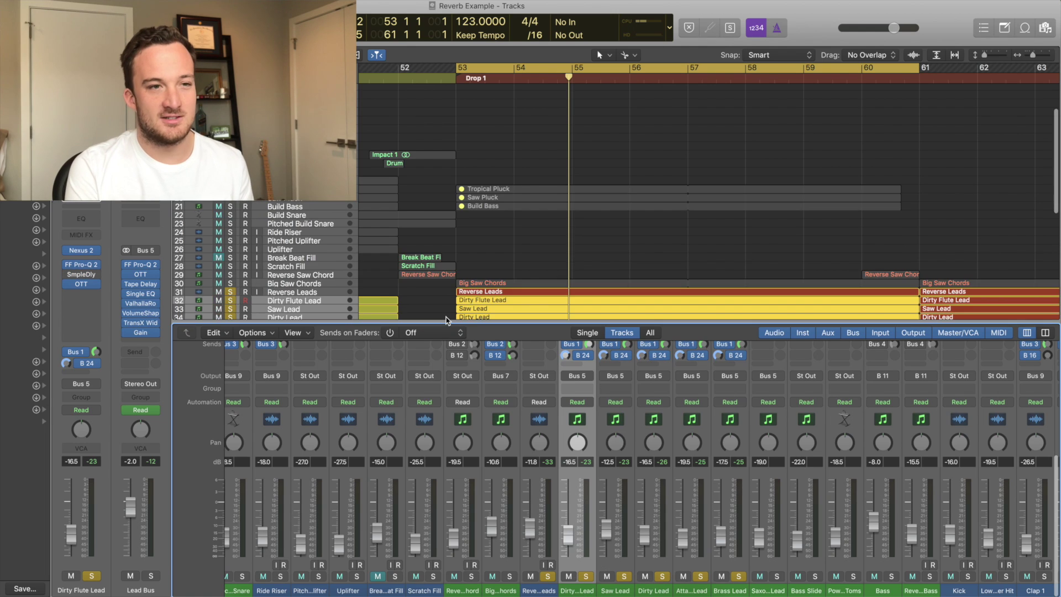
pyautogui.press('x')
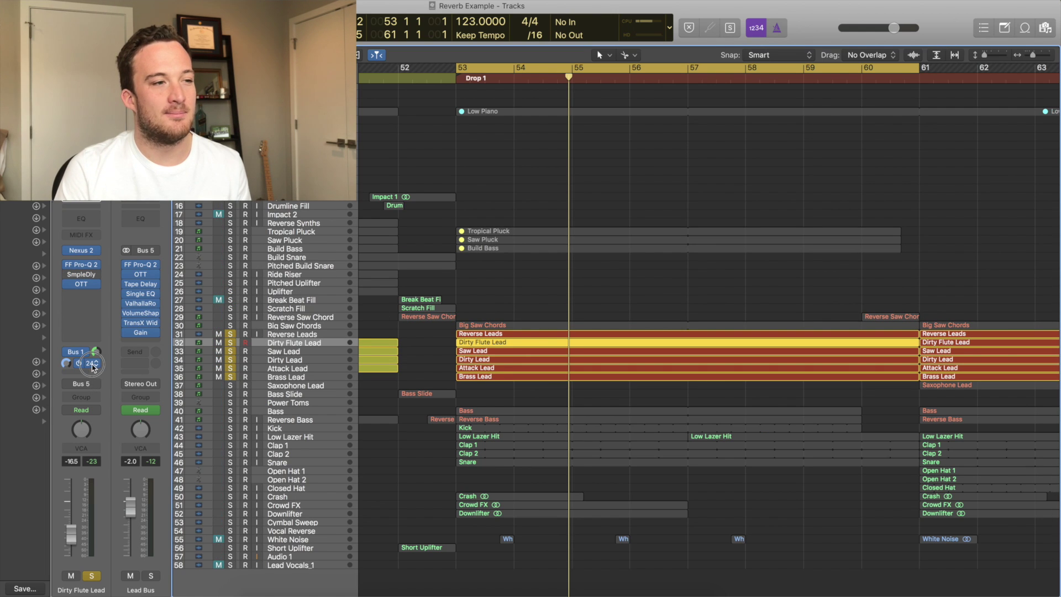
pyautogui.click(87, 363)
pyautogui.doubleClick(141, 590)
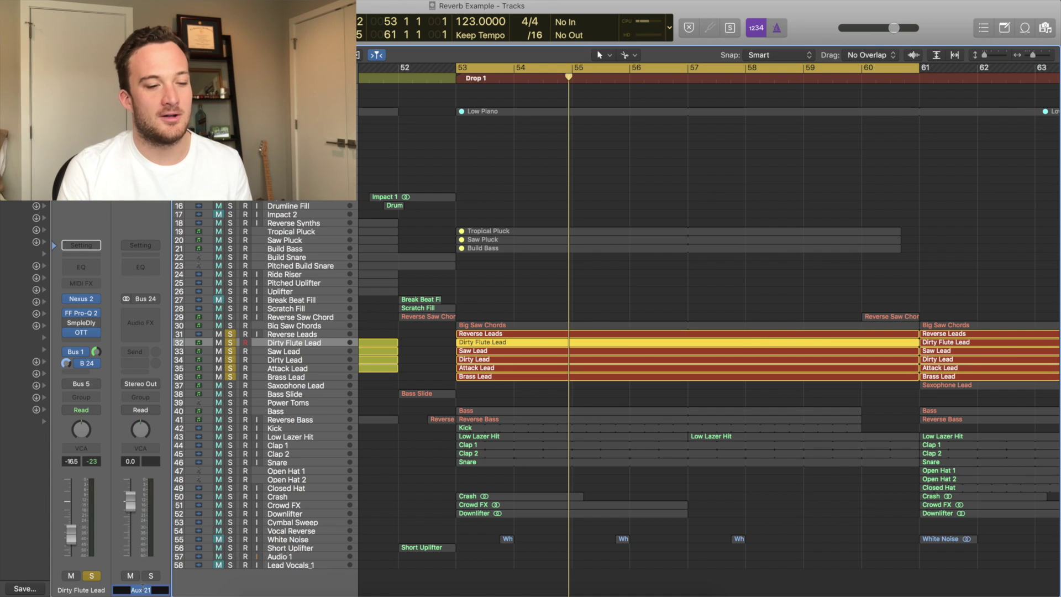
pyautogui.write('Lead SC')
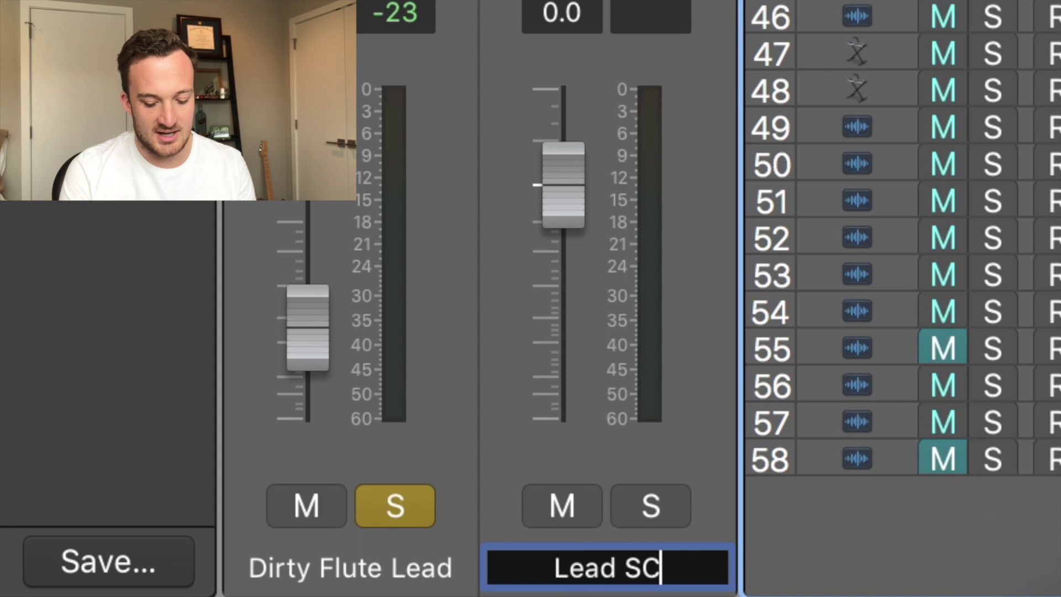
pyautogui.write(' Trgi')
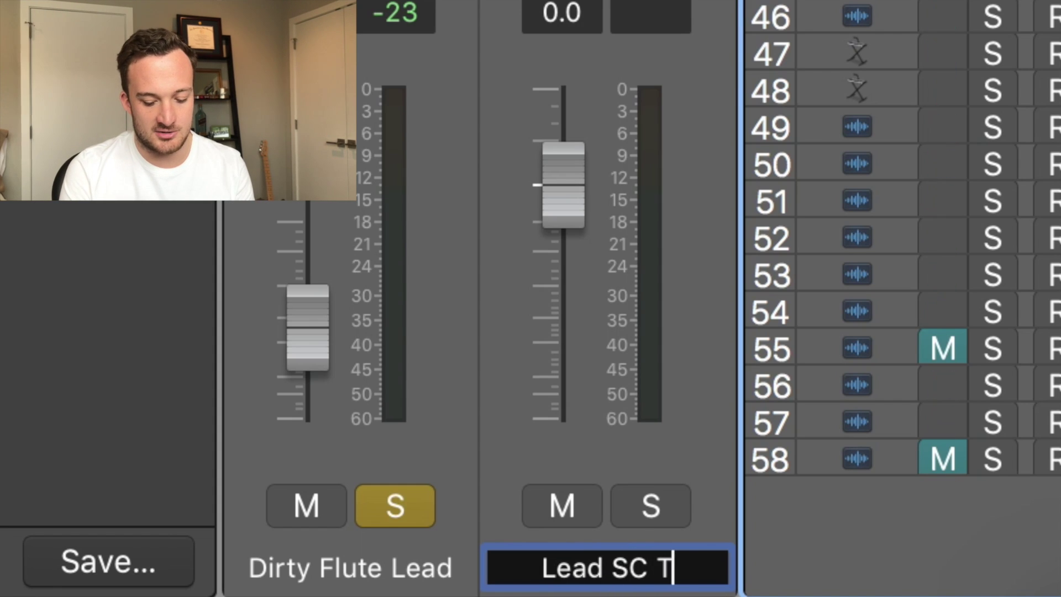
pyautogui.press('BackSpace')
pyautogui.press('BackSpace')
pyautogui.write('igger')
pyautogui.press('Return')
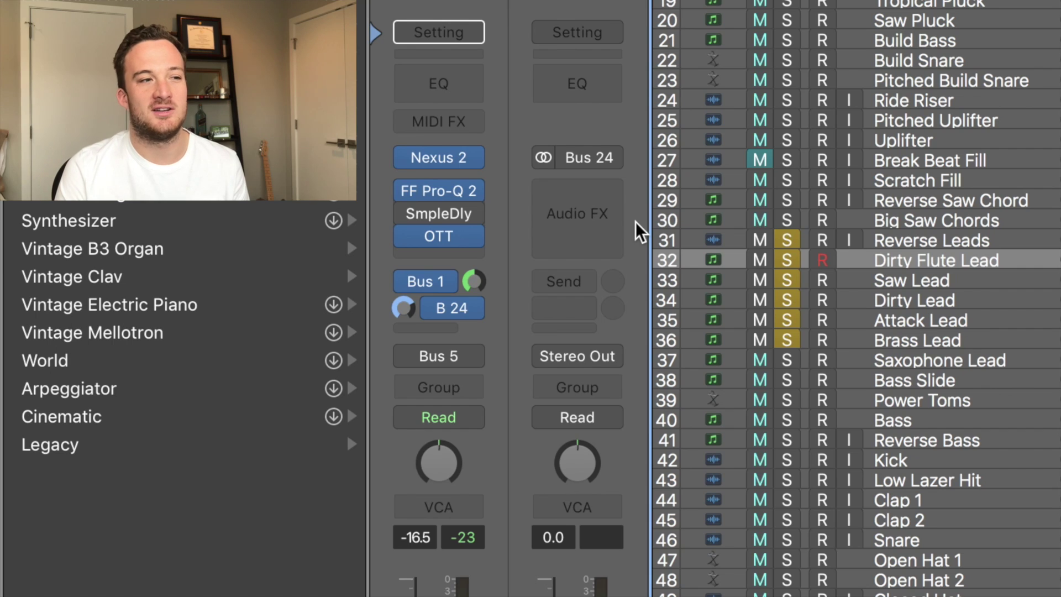
pyautogui.click(576, 353)
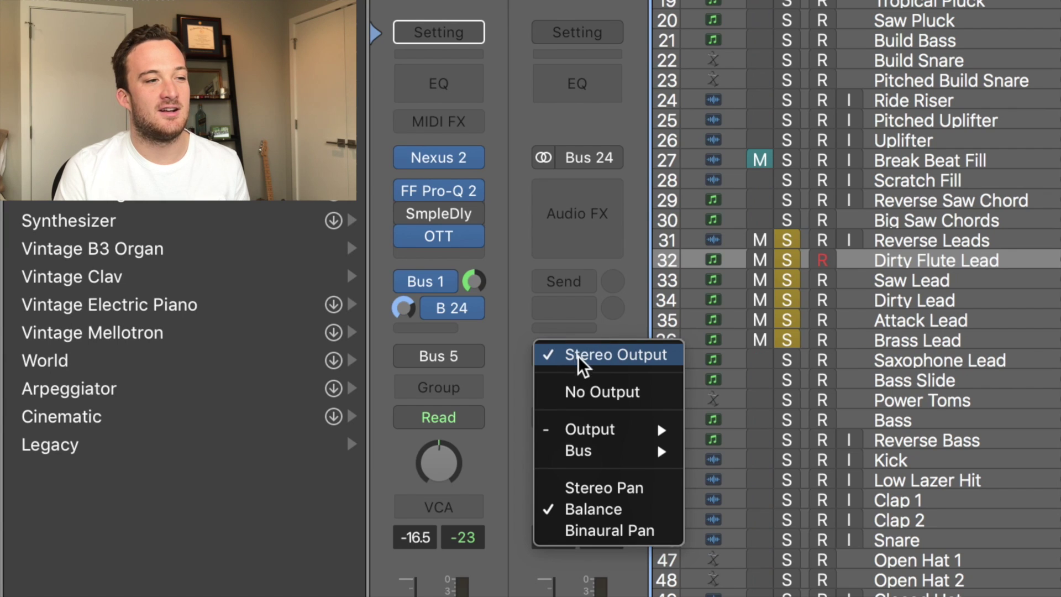
pyautogui.click(598, 384)
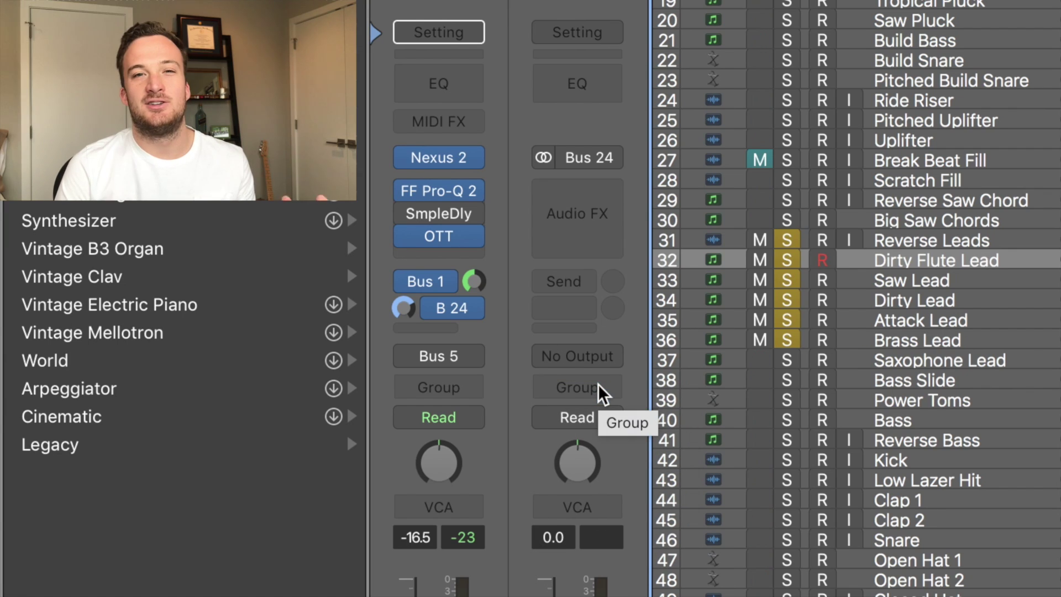
# Insert the stereo FF Pro-C compressor after FF Pro-Q 2 on the Lead Verb channel
pyautogui.click(445, 284)
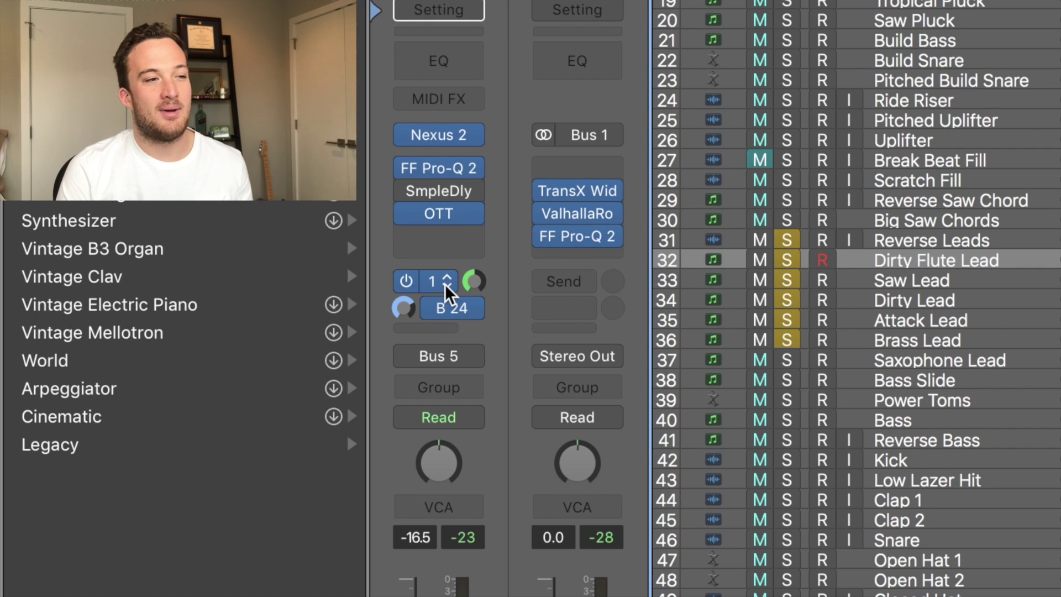
pyautogui.moveTo(578, 190)
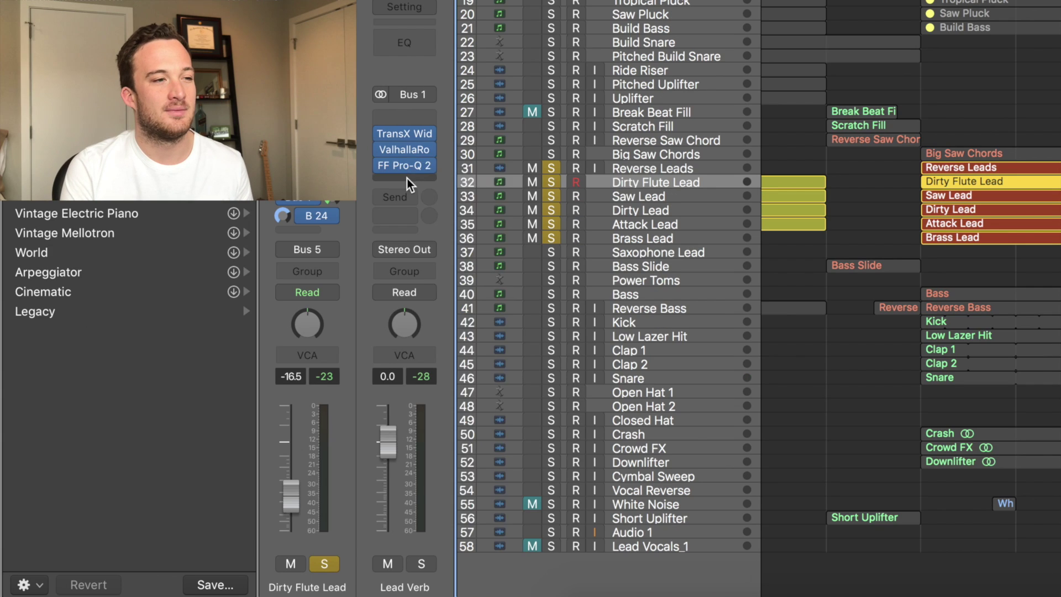
pyautogui.click(581, 251)
pyautogui.moveTo(436, 525)
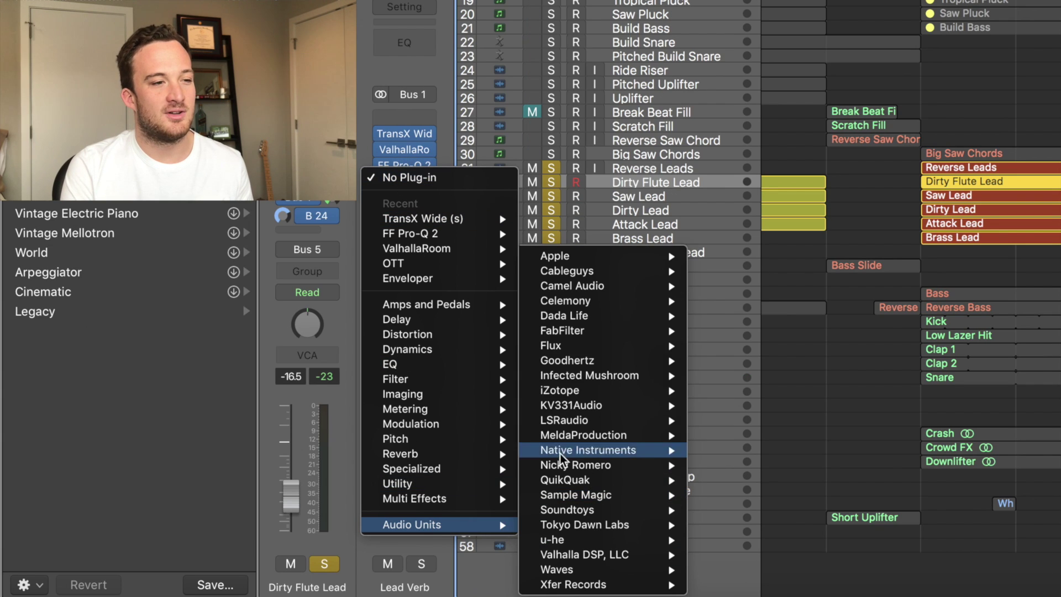
pyautogui.moveTo(637, 332)
pyautogui.moveTo(722, 330)
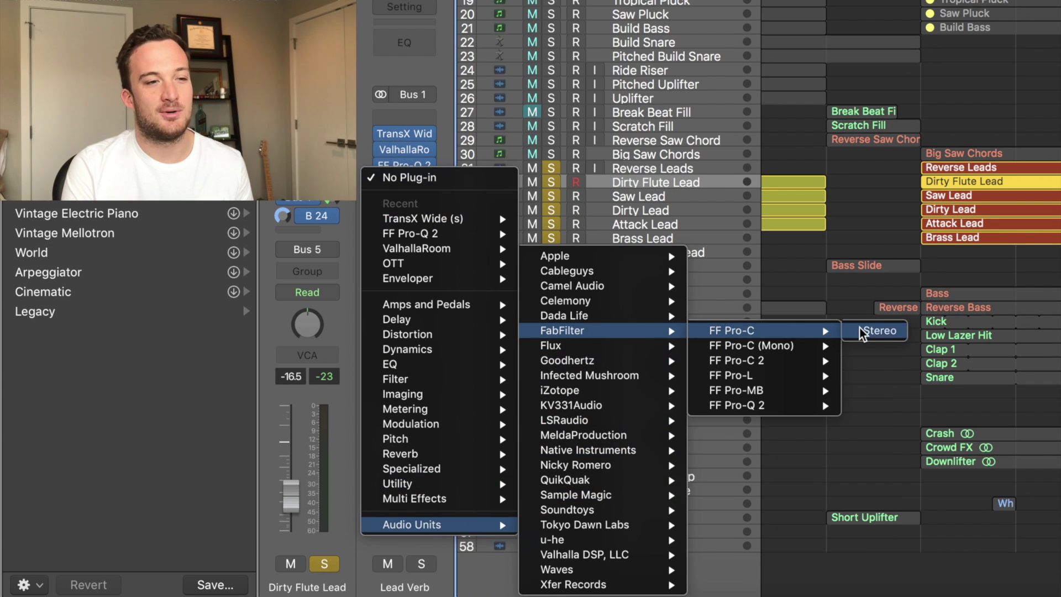
pyautogui.click(870, 330)
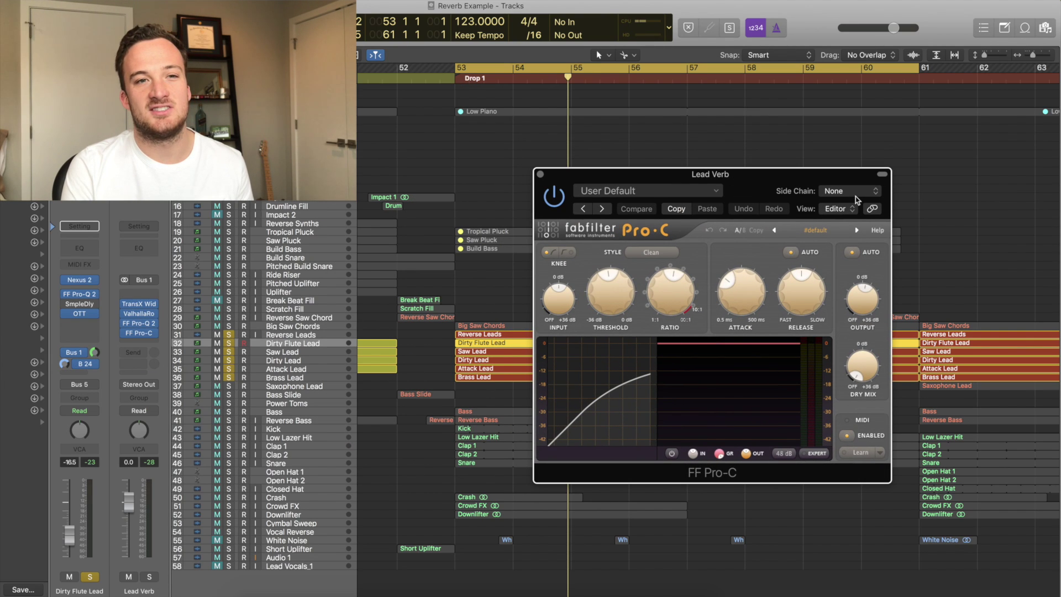
# Set the side chain input of the Lead Verb channel's FF Pro-C to Bus 24
pyautogui.click(854, 194)
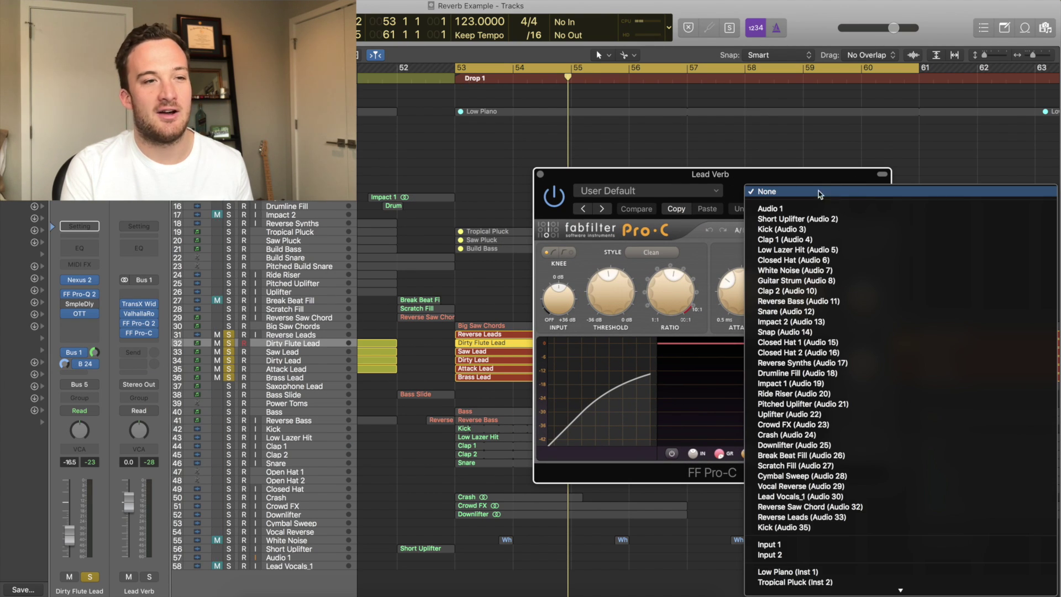
pyautogui.click(819, 193)
pyautogui.click(85, 366)
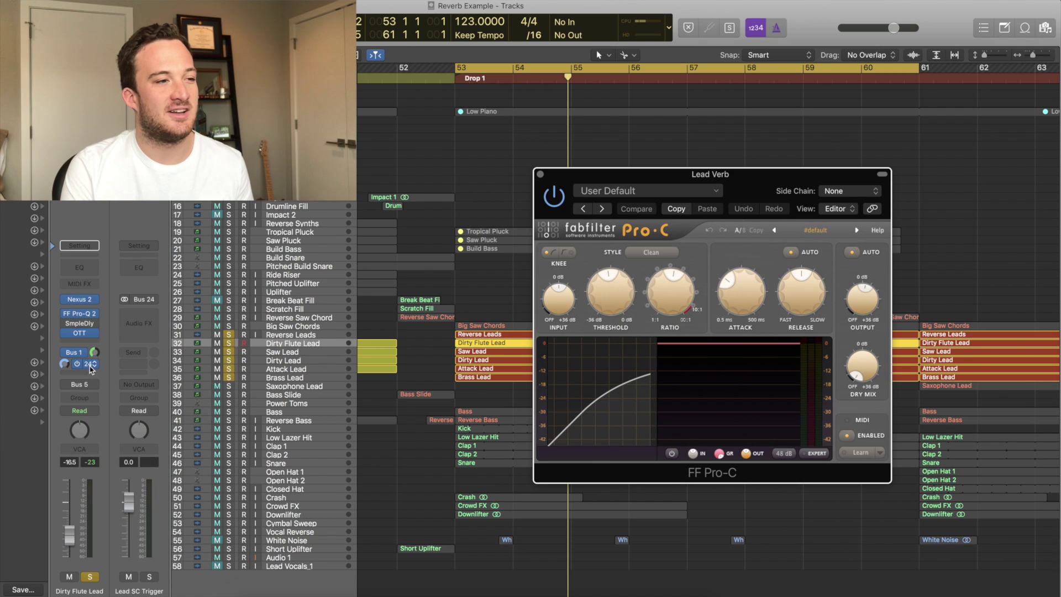
pyautogui.click(80, 354)
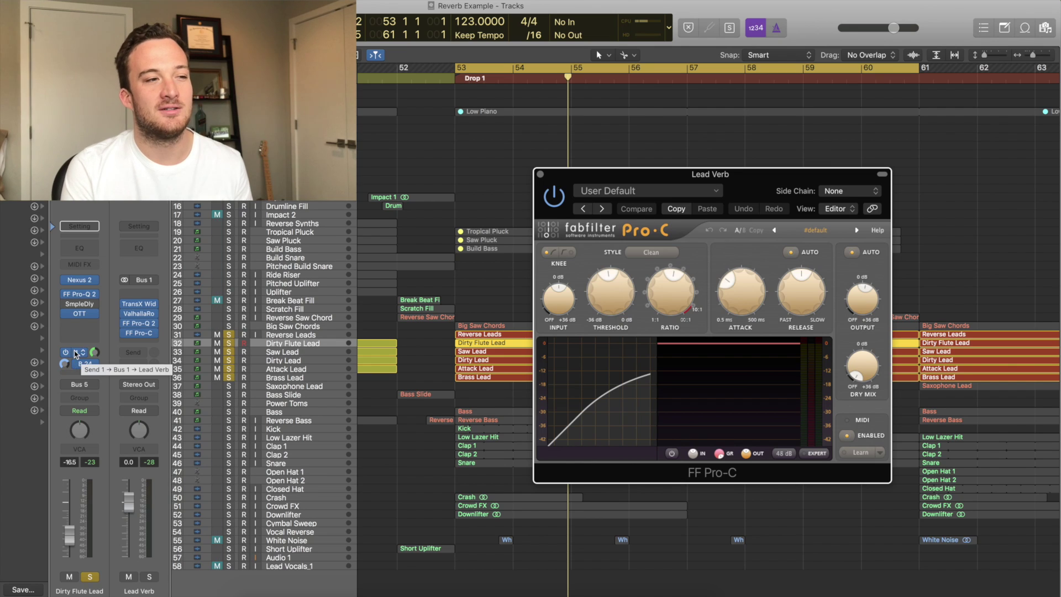
pyautogui.click(851, 190)
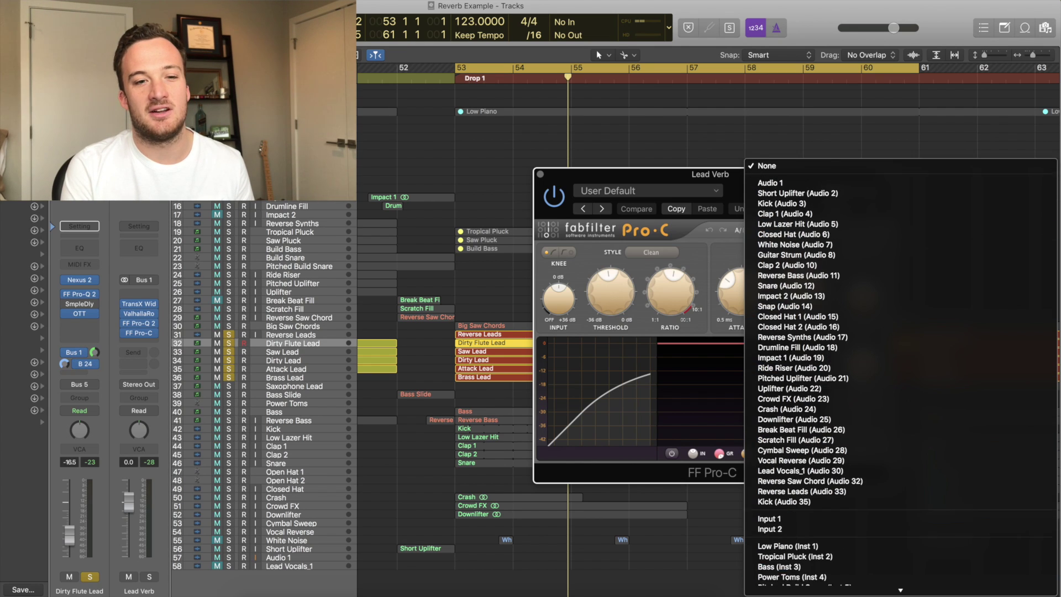
pyautogui.scroll(-10, 900, 382)
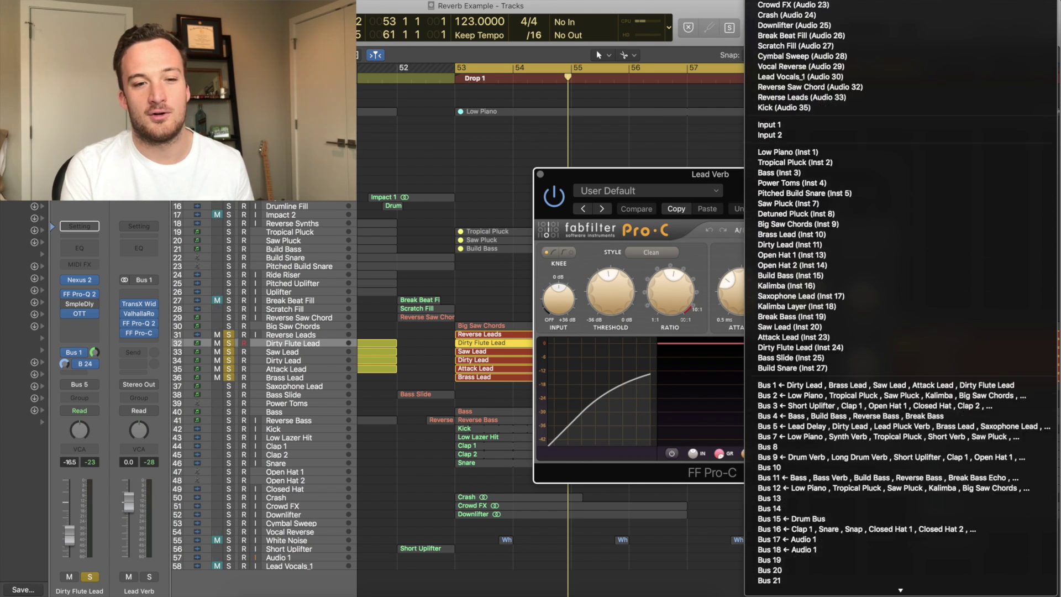
pyautogui.scroll(-3, 901, 381)
pyautogui.click(784, 578)
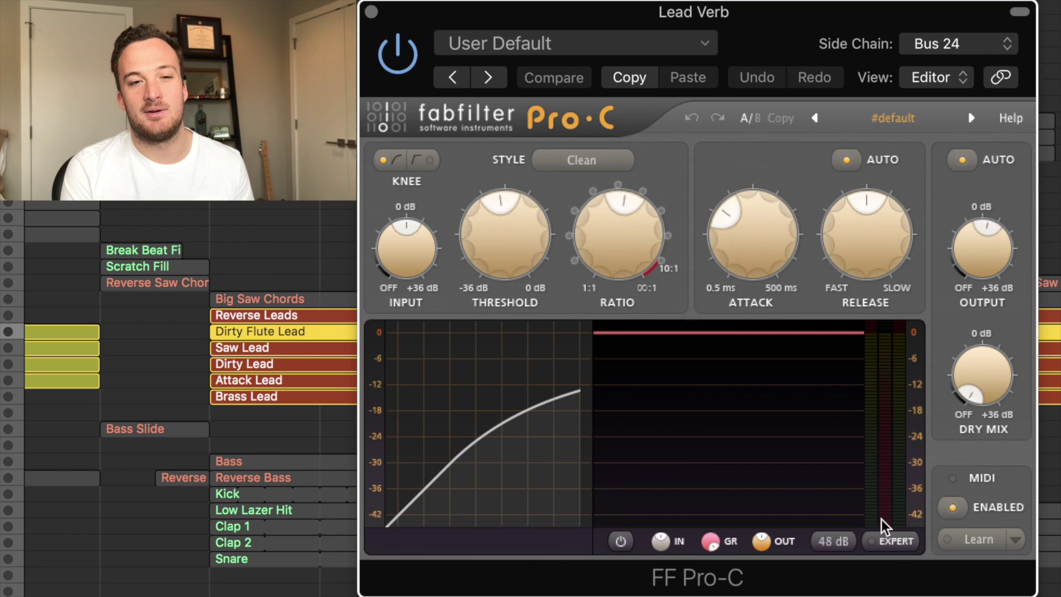
# Show Pro-C's expert side chain controls, and turn off automatic output gain and automatic release in favour of manual settings
pyautogui.click(890, 543)
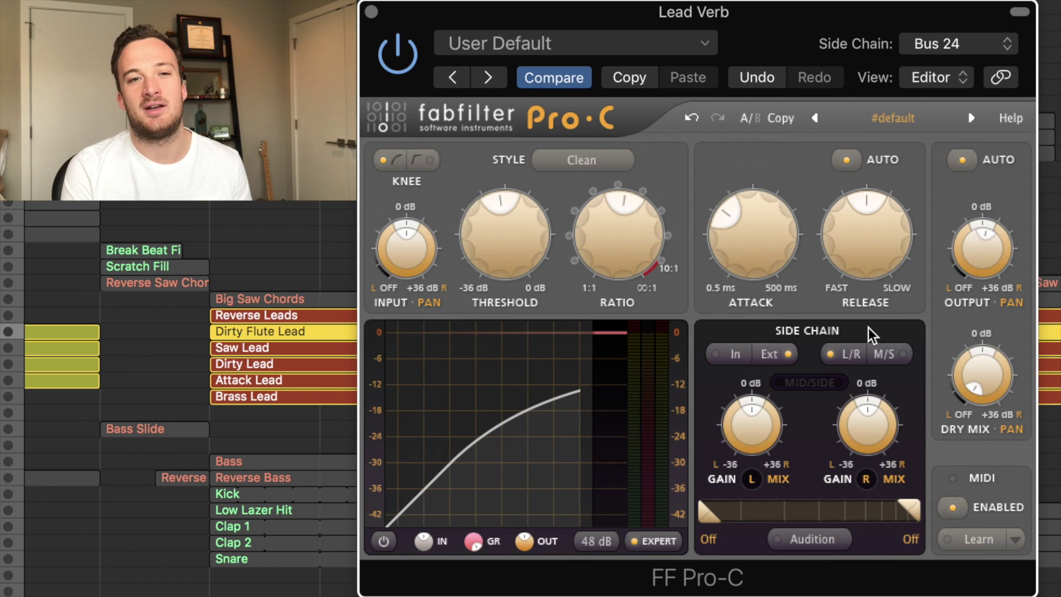
pyautogui.click(962, 159)
pyautogui.moveTo(978, 241)
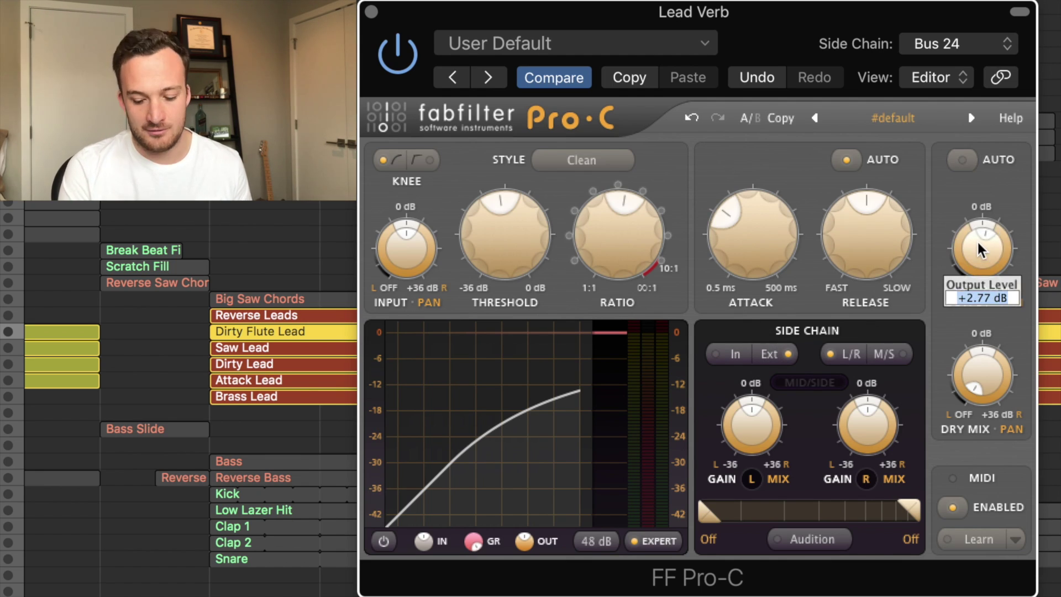
pyautogui.click(846, 160)
pyautogui.moveTo(864, 227)
pyautogui.moveTo(868, 247); pyautogui.dragTo(841, 152)
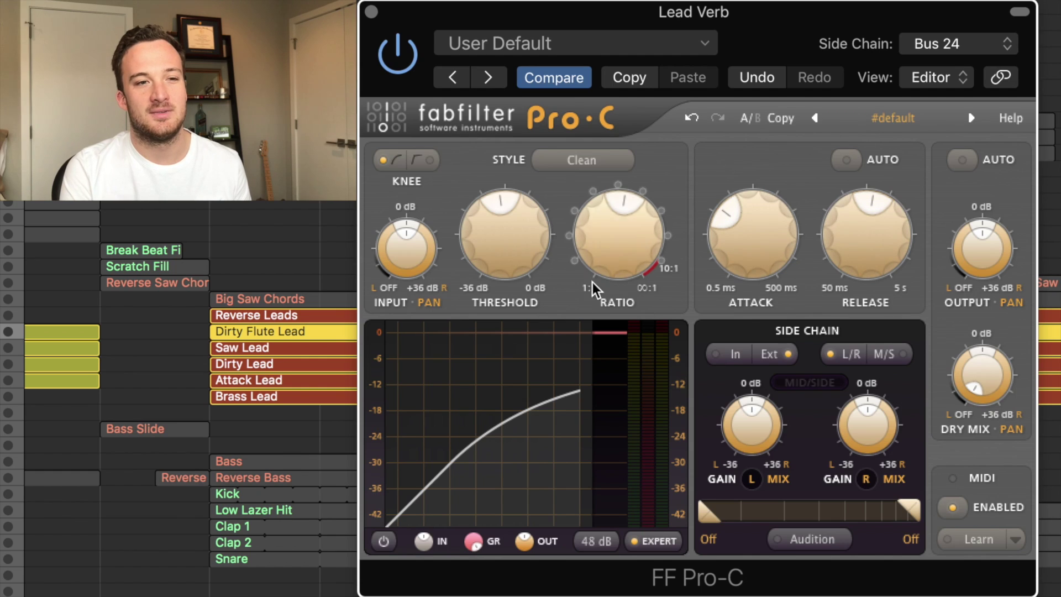
# Set Pro-C's display range to 24 dB, and lower the threshold, raise the ratio and shorten the attack while playing back the leads
pyautogui.click(597, 542)
pyautogui.click(617, 588)
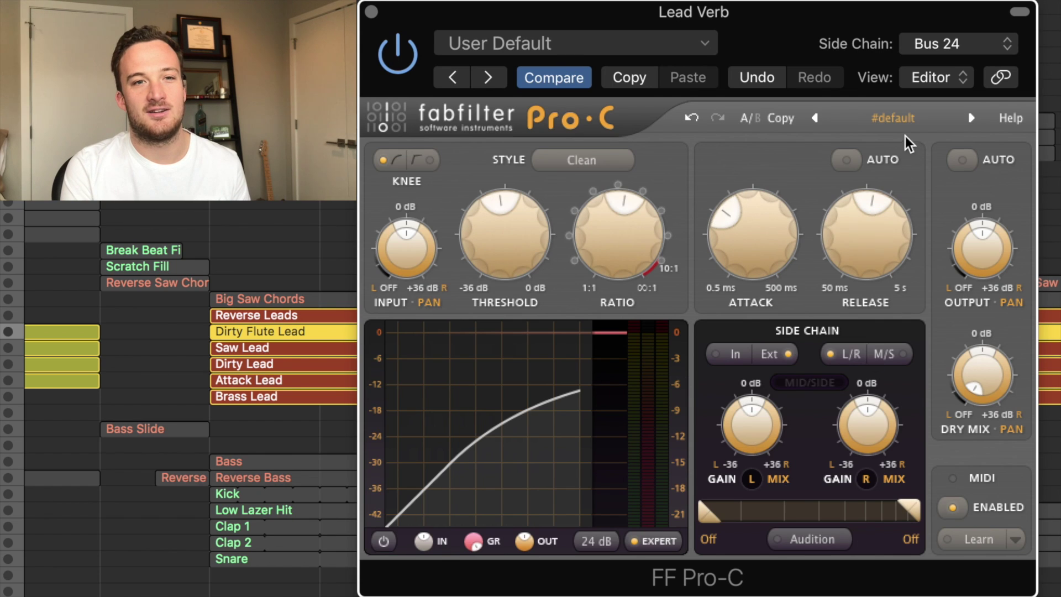
pyautogui.press('space')
pyautogui.moveTo(507, 254); pyautogui.dragTo(502, 331)
pyautogui.moveTo(596, 270); pyautogui.dragTo(603, 210)
pyautogui.moveTo(518, 257); pyautogui.dragTo(516, 230)
pyautogui.moveTo(753, 280); pyautogui.dragTo(761, 295)
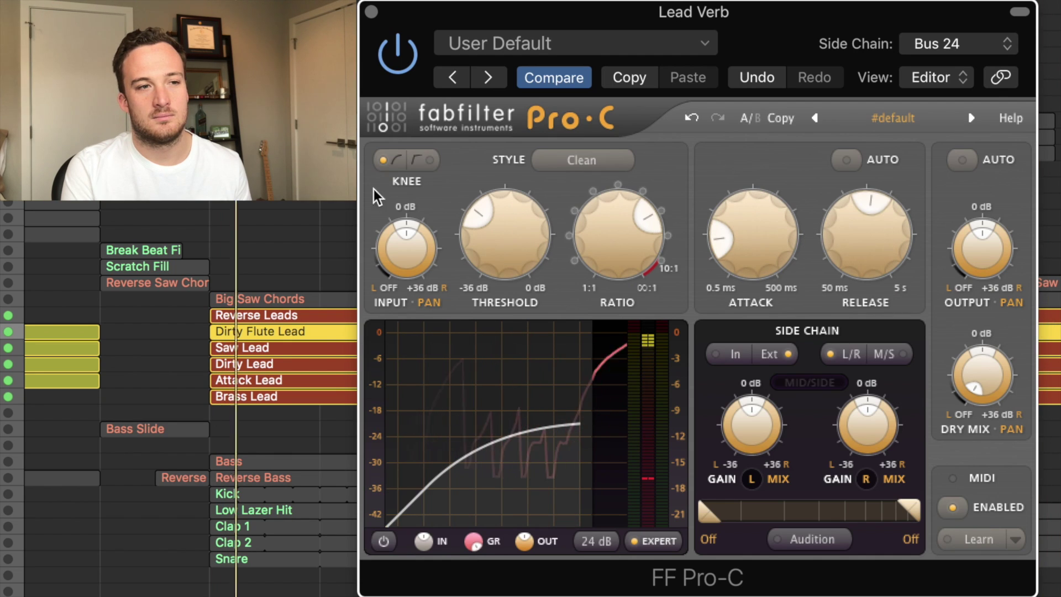
pyautogui.press('space')
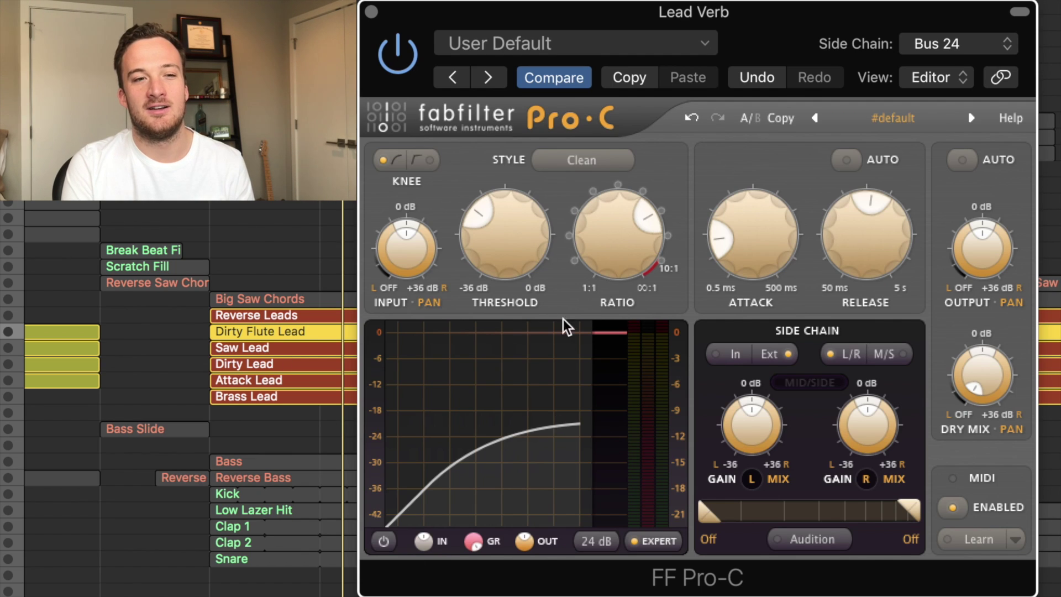
pyautogui.press('space')
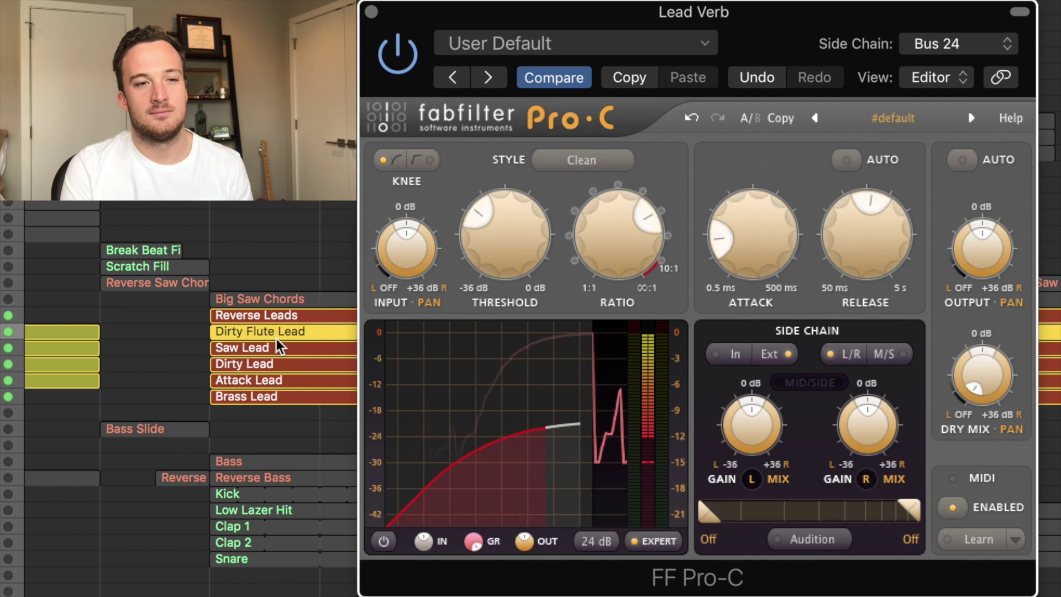
pyautogui.press('space')
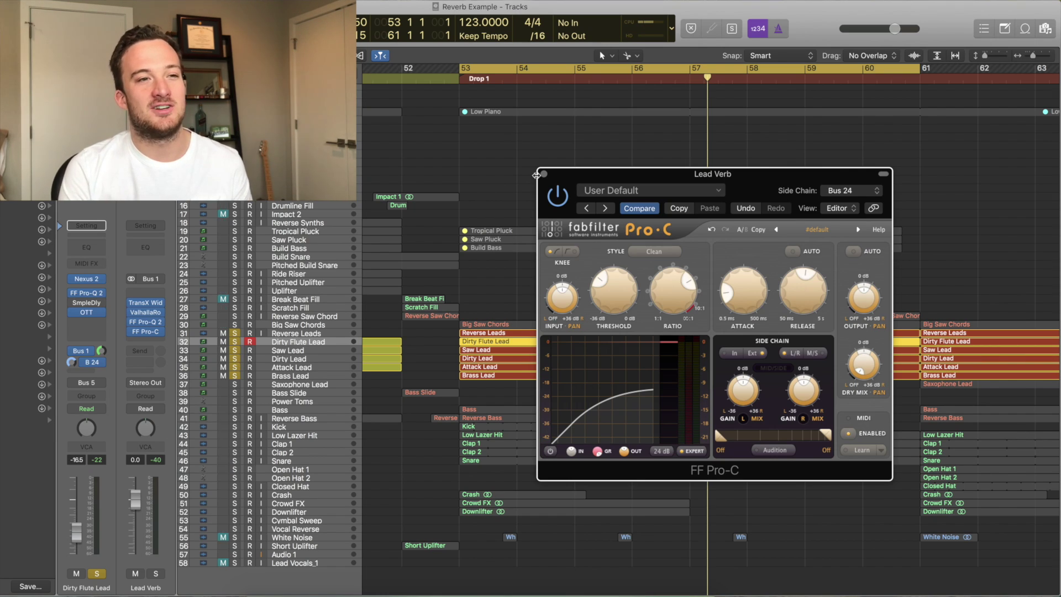
# Close Pro-C and insert the stereo Gain utility plug-in after it on the Lead Verb channel
pyautogui.click(543, 174)
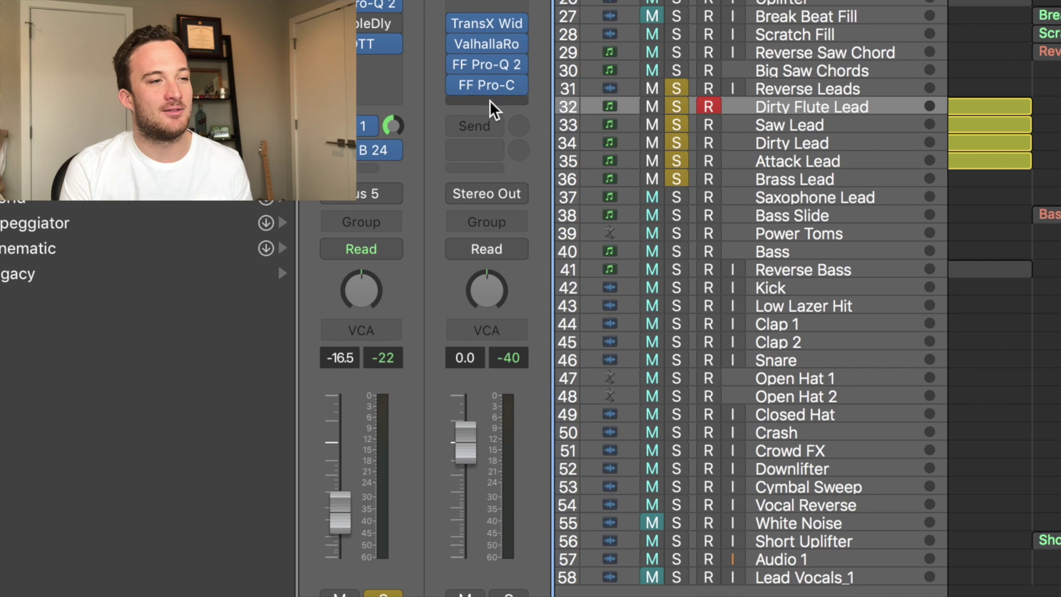
pyautogui.click(490, 101)
pyautogui.moveTo(533, 496)
pyautogui.moveTo(751, 500)
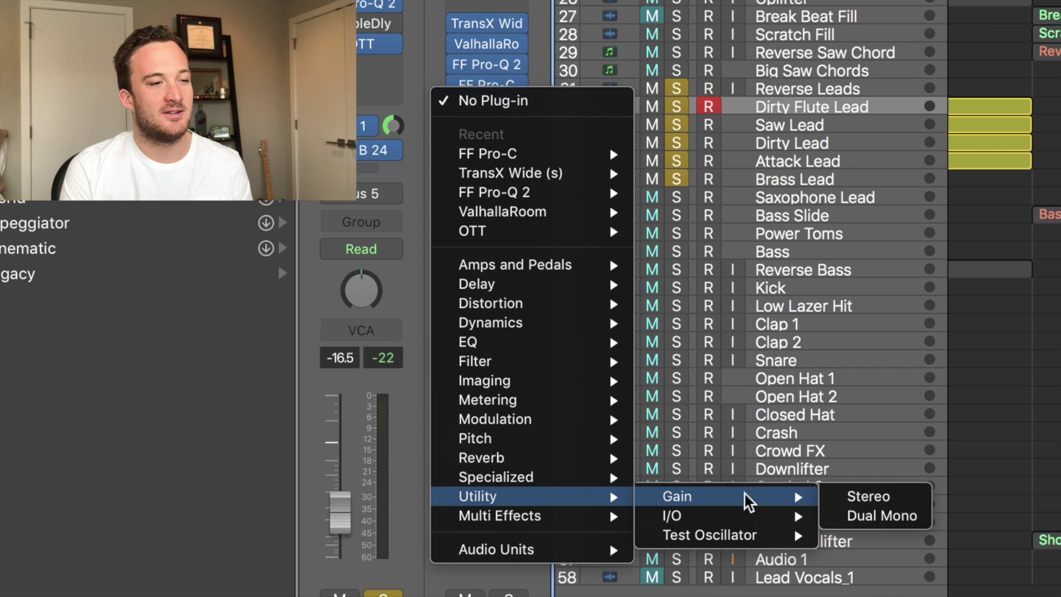
pyautogui.click(829, 500)
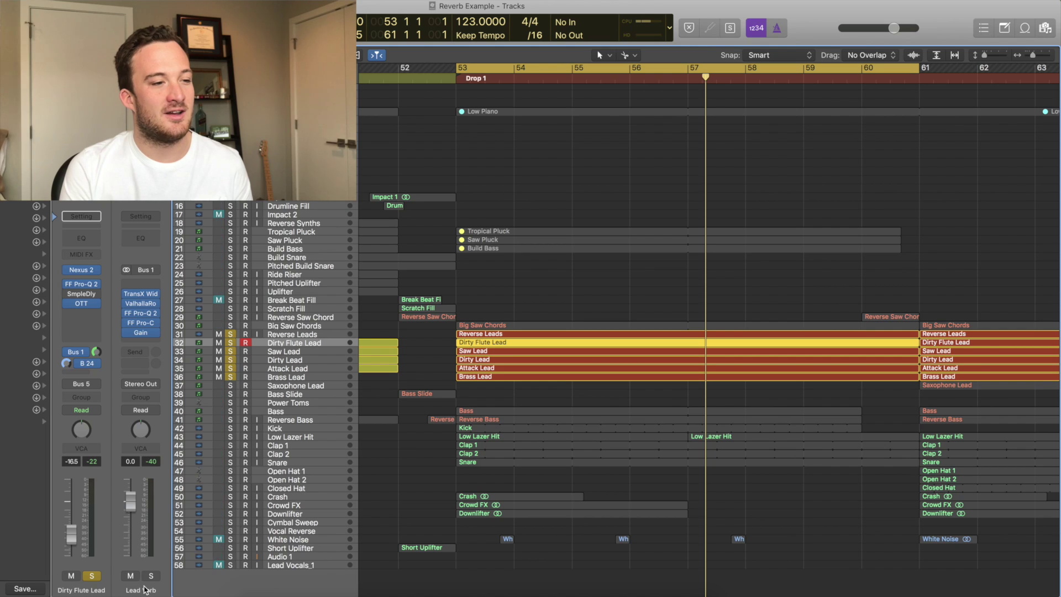
# Create a track for the Lead Verb channel and move it between Big Saw Chords and Reverse Leads
pyautogui.rightClick(146, 590)
pyautogui.click(176, 554)
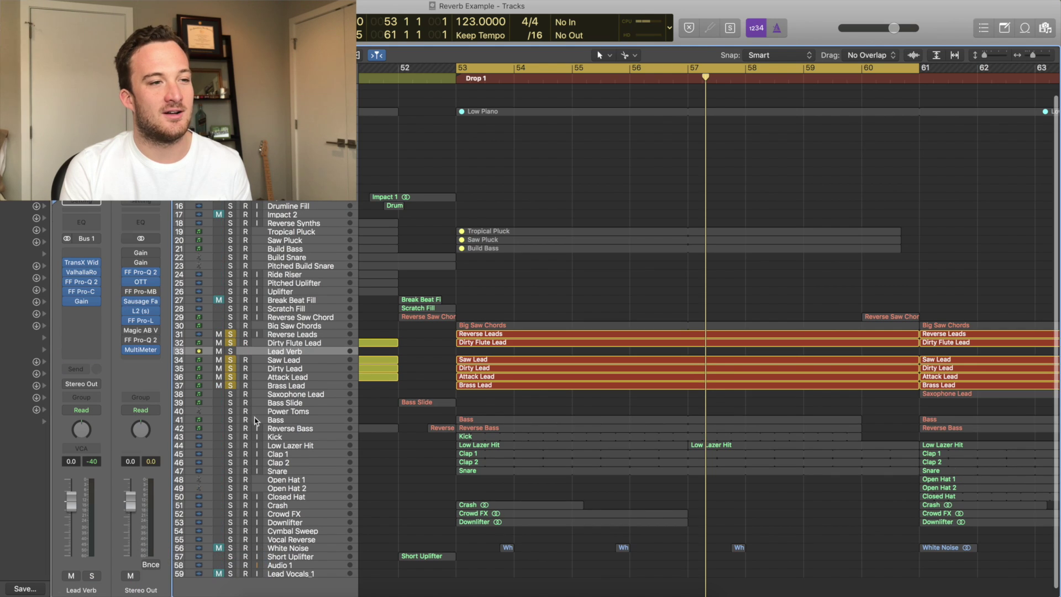
pyautogui.moveTo(294, 355); pyautogui.dragTo(296, 335)
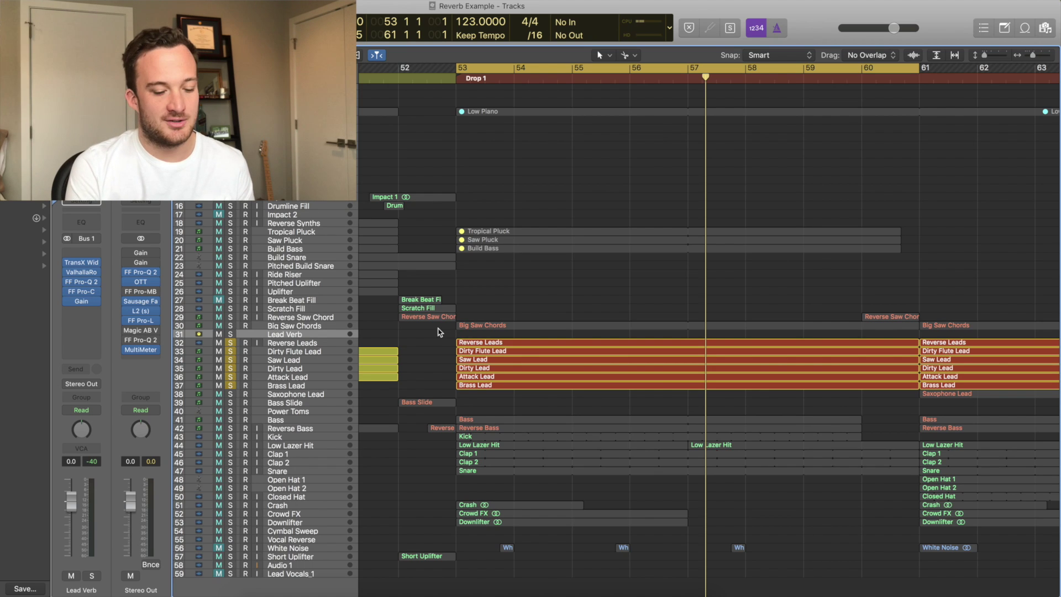
# Enlarge the Lead Verb track and set its automation lane to the Gain plug-in's Gain parameter
pyautogui.press('super+Down')
pyautogui.press('super+Right')
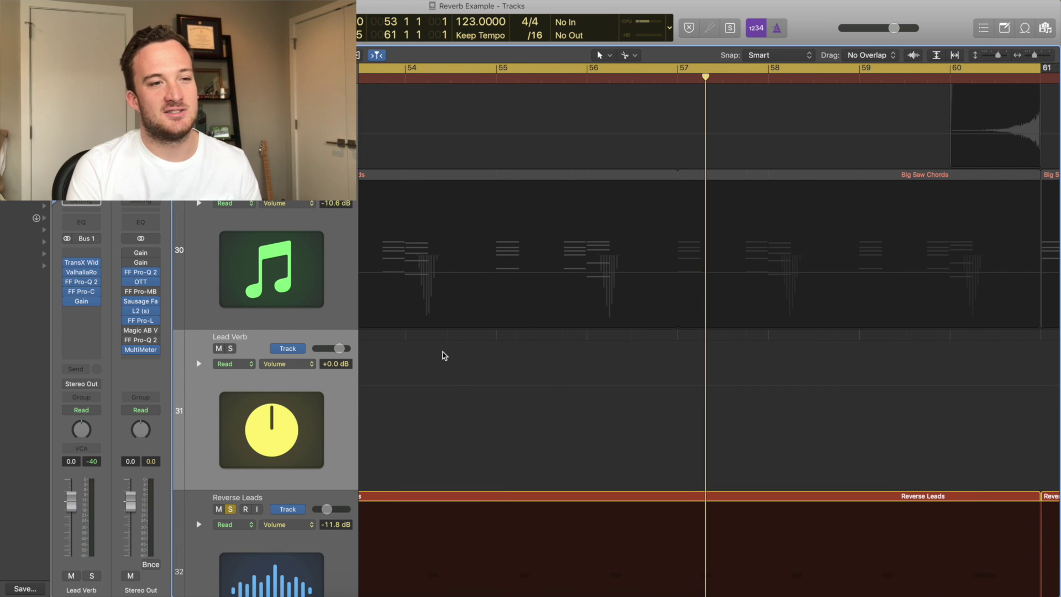
pyautogui.click(287, 363)
pyautogui.moveTo(326, 479)
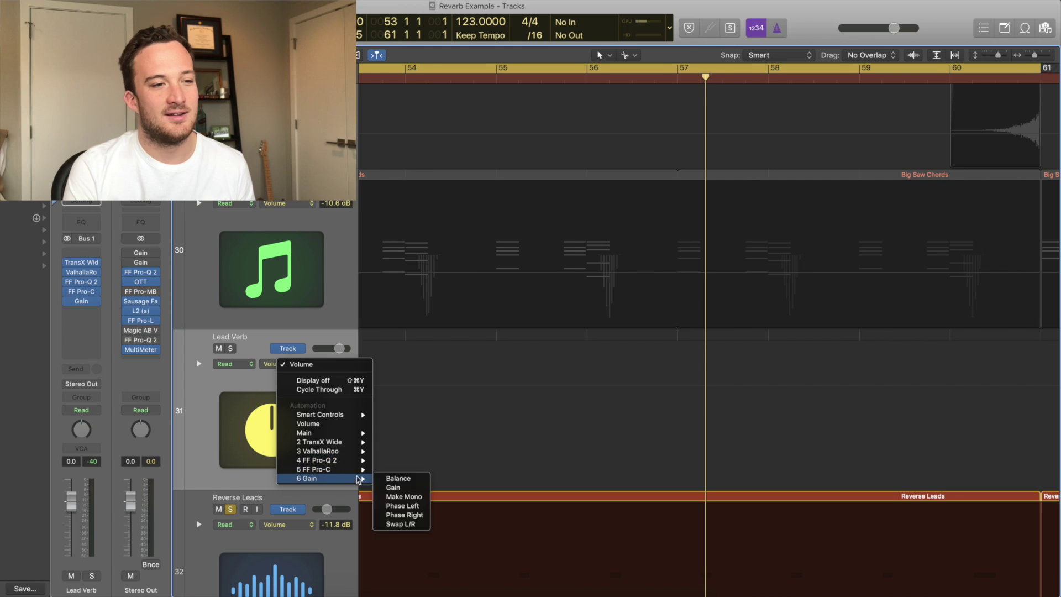
pyautogui.click(401, 515)
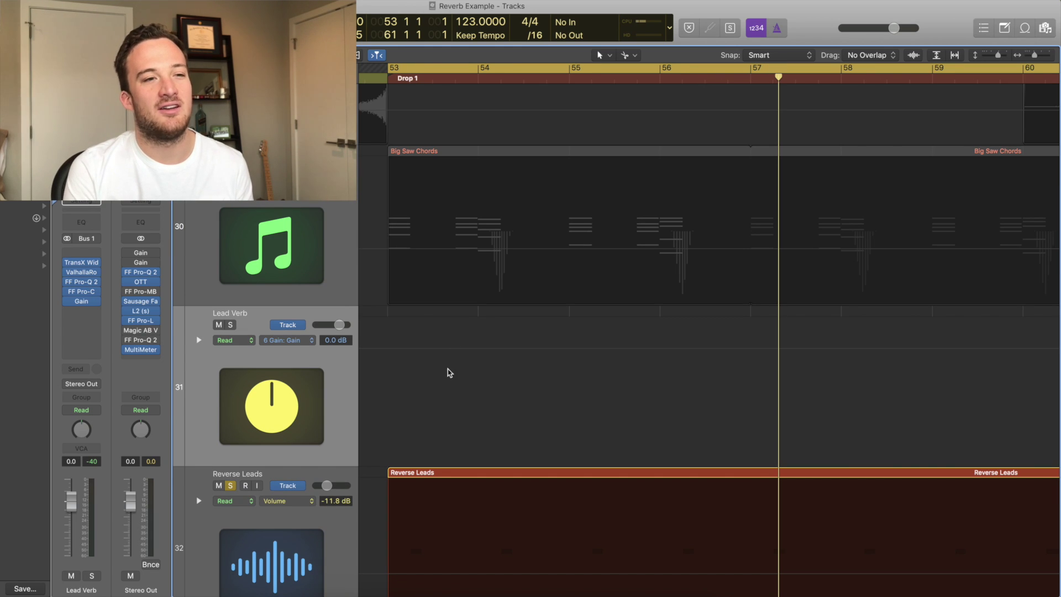
# Play back the start of Drop 1 to locate the gap between the lead phrases around bar 54
pyautogui.press('space')
pyautogui.press('super+Right')
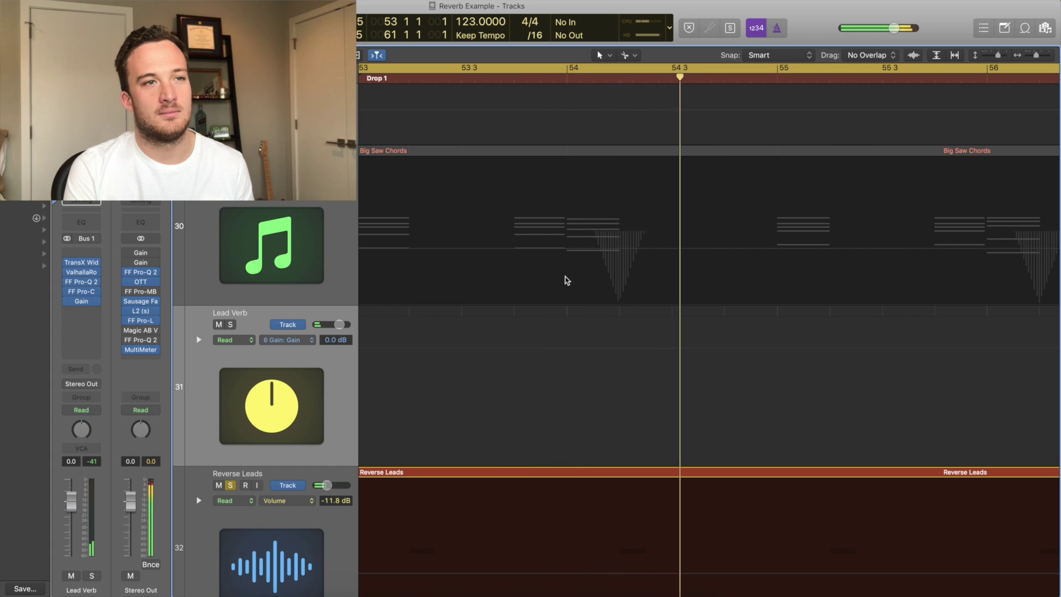
pyautogui.click(494, 72)
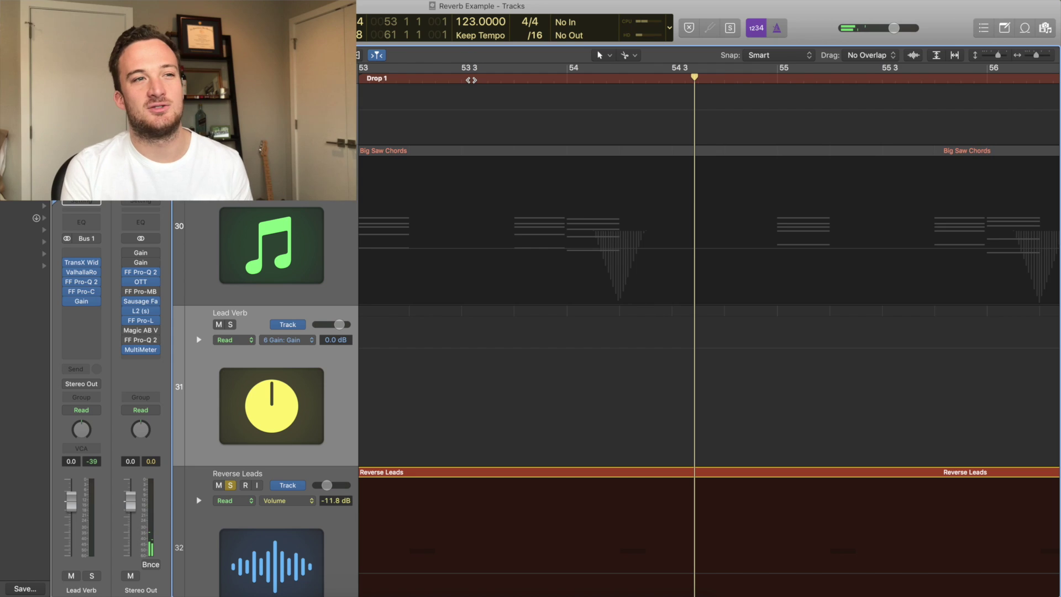
pyautogui.click(464, 79)
pyautogui.press('space')
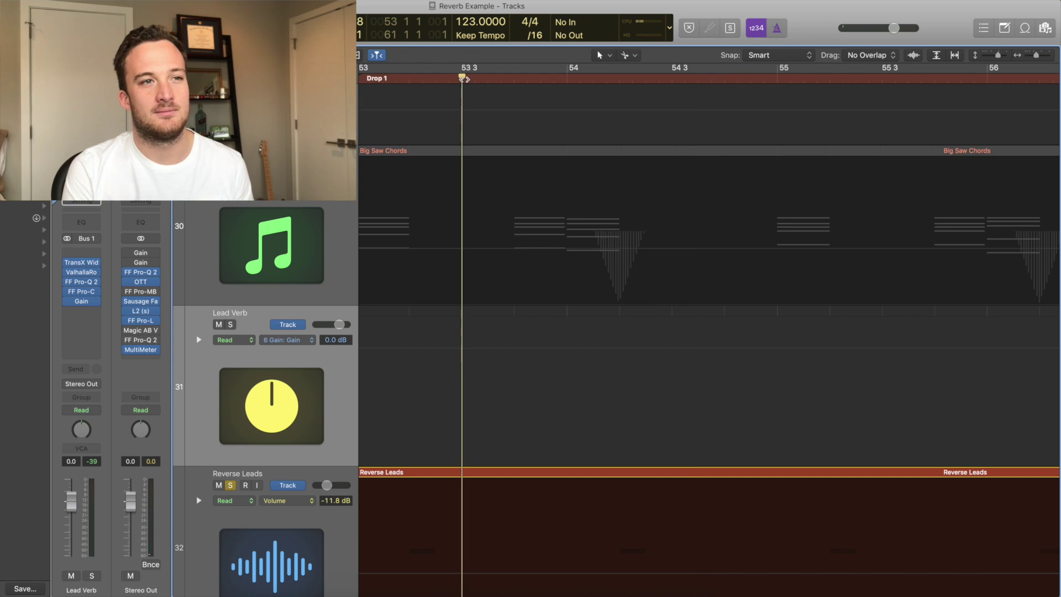
pyautogui.click(529, 80)
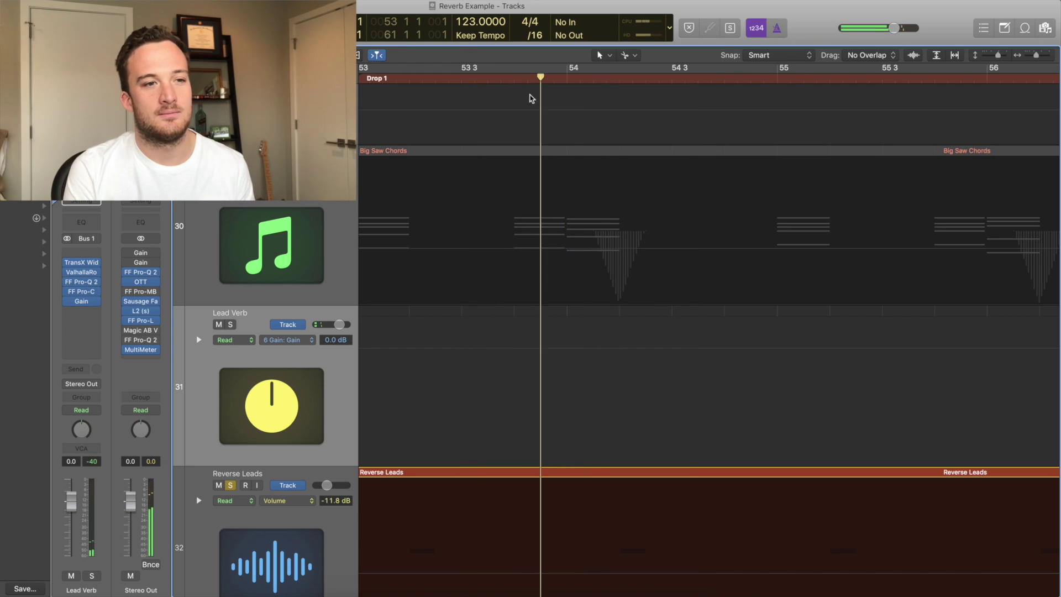
# Add Gain automation points on Lead Verb, 0 dB at 54 2 3 and a +24 dB peak just before it
pyautogui.click(542, 348)
pyautogui.press('space')
pyautogui.click(645, 79)
pyautogui.press('super+Right')
pyautogui.press('super+Right')
pyautogui.press('super+Right')
pyautogui.press('super+Right')
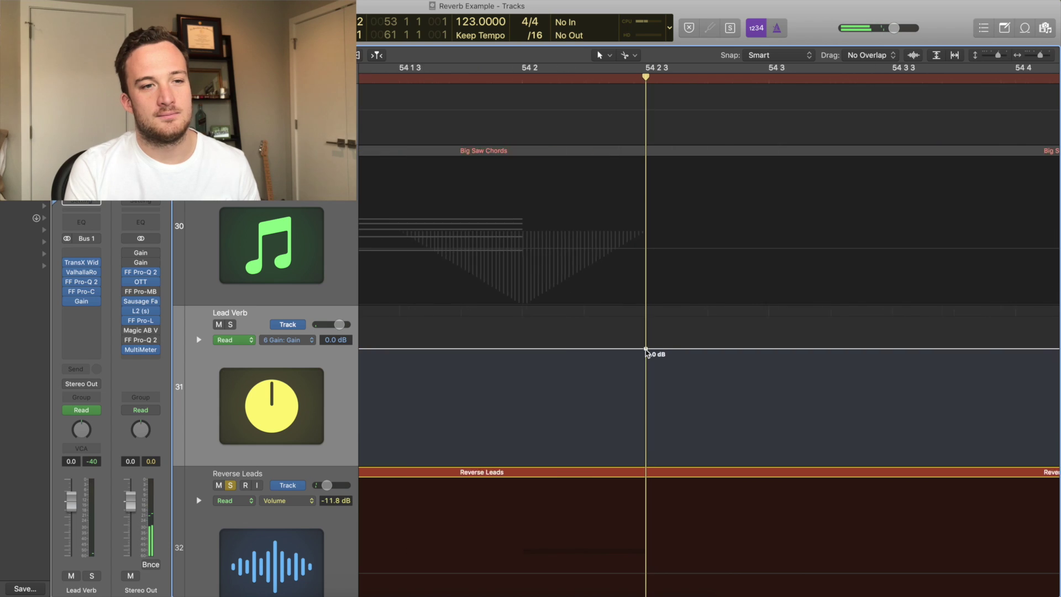
pyautogui.moveTo(632, 348); pyautogui.dragTo(633, 332)
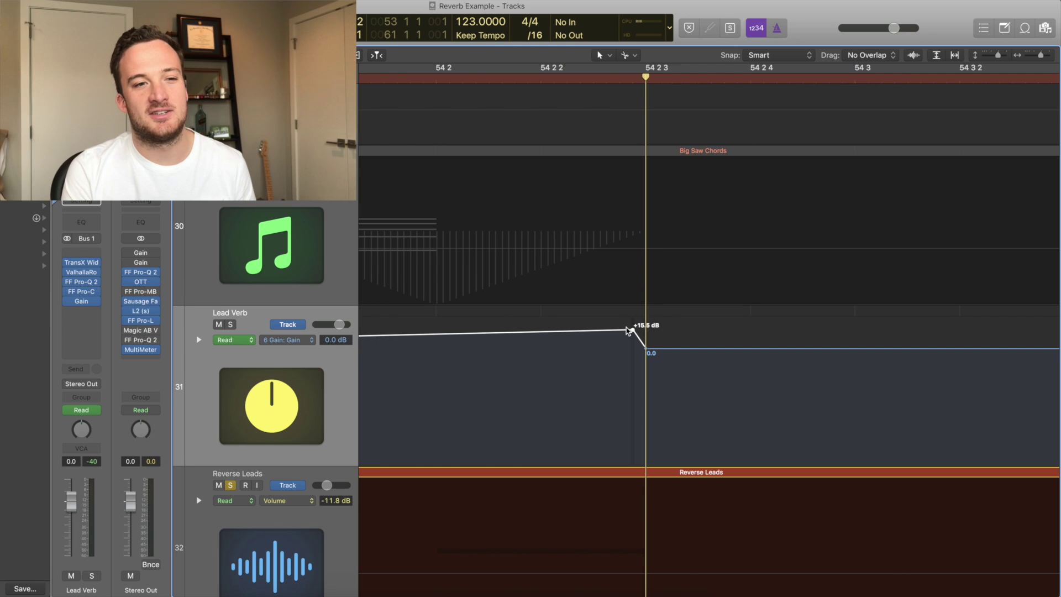
pyautogui.moveTo(632, 333); pyautogui.dragTo(632, 320)
# Start the gain ramp from 0.0 dB just before bar 54 and play back the resulting swell
pyautogui.press('super+Left')
pyautogui.press('super+Left')
pyautogui.press('super+Left')
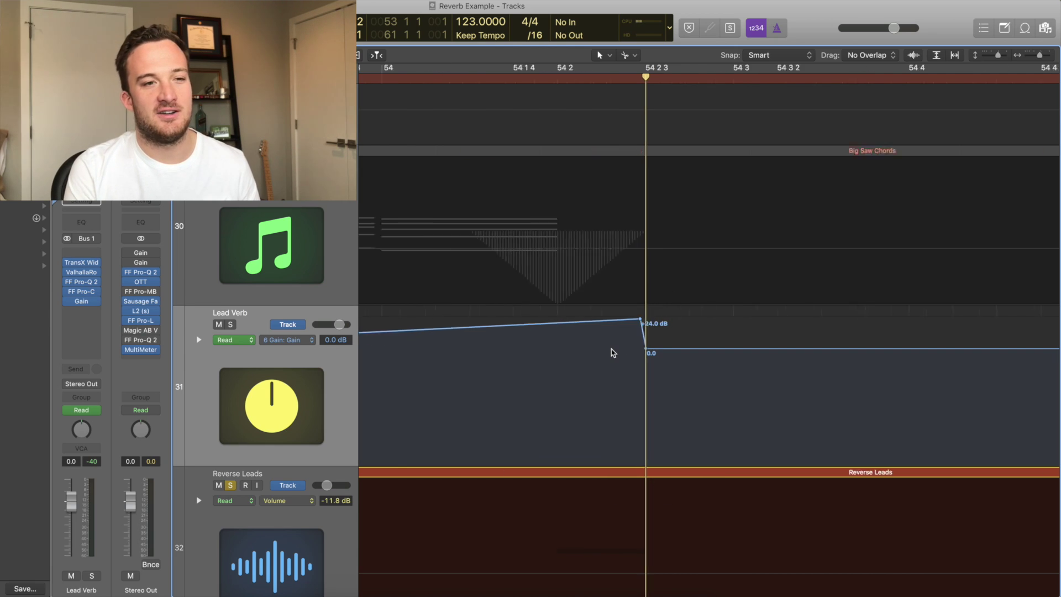
pyautogui.moveTo(547, 336); pyautogui.dragTo(547, 350)
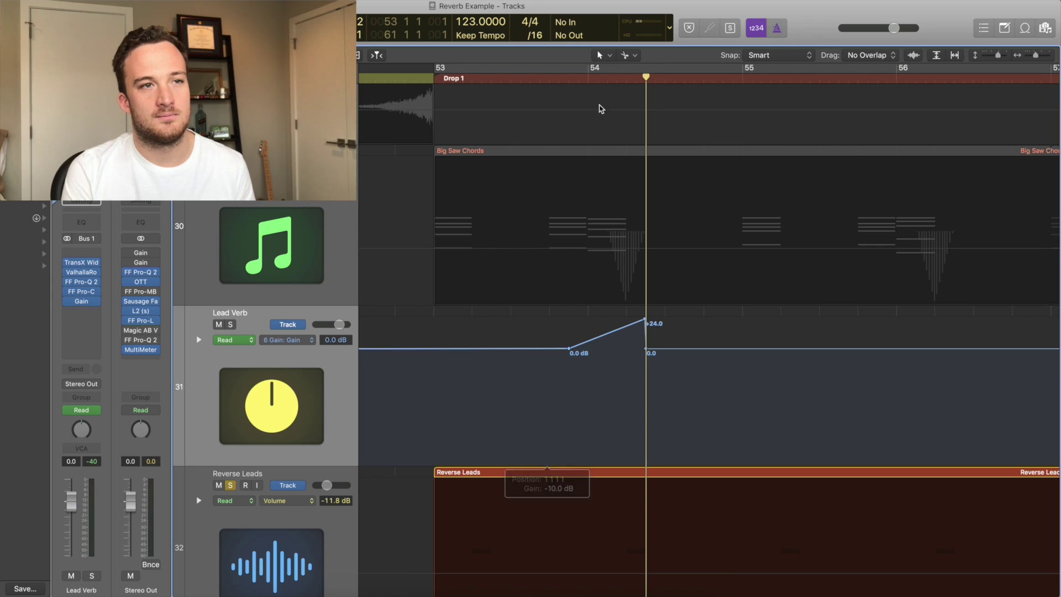
pyautogui.press('space')
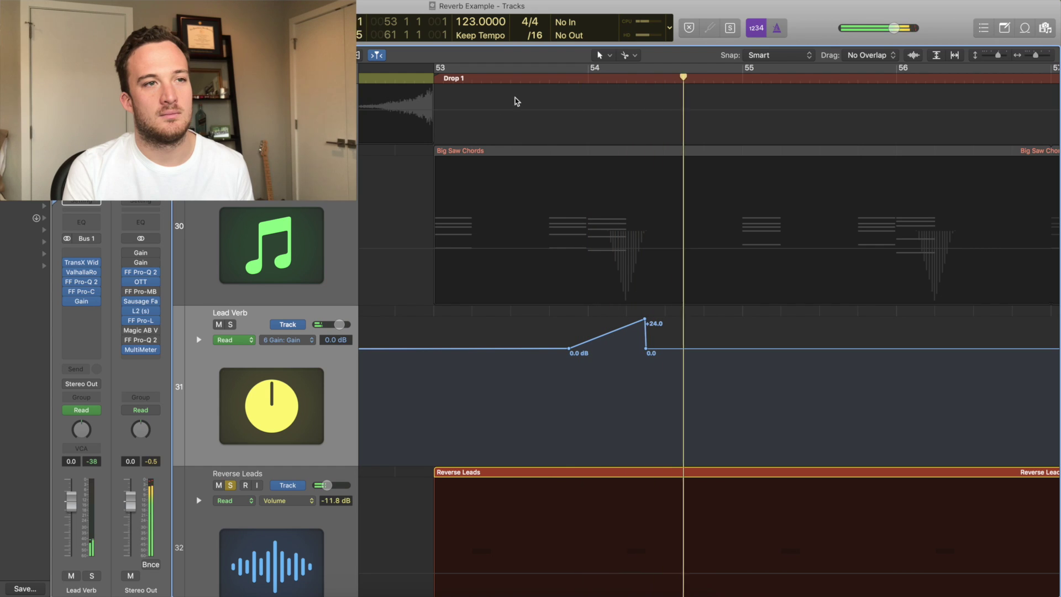
pyautogui.click(473, 78)
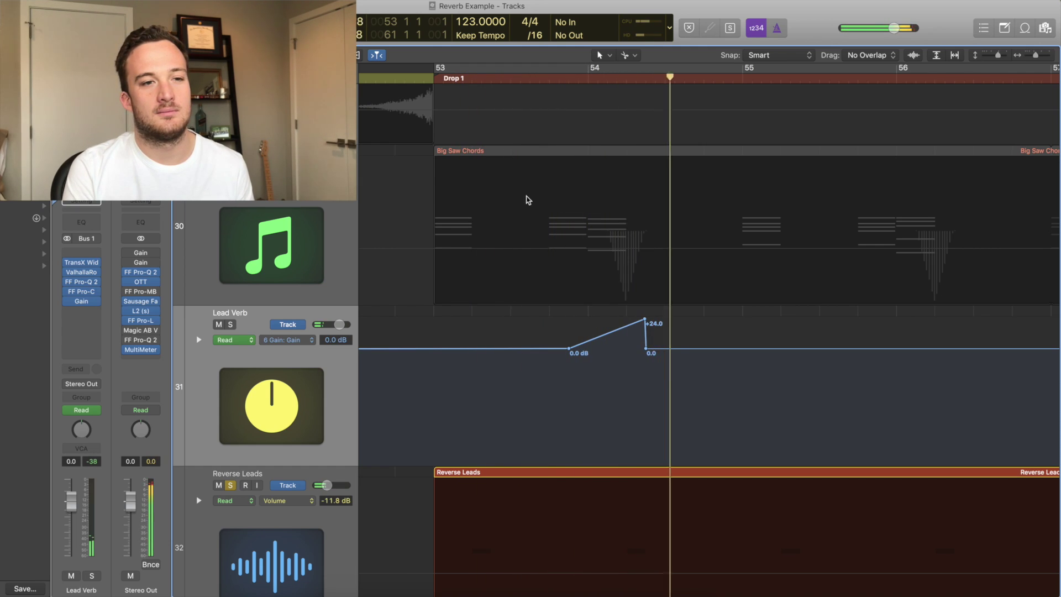
# Select the gain ramp's automation points and repeat the ramp across the following bars up to bar 57
pyautogui.moveTo(694, 368); pyautogui.dragTo(541, 361)
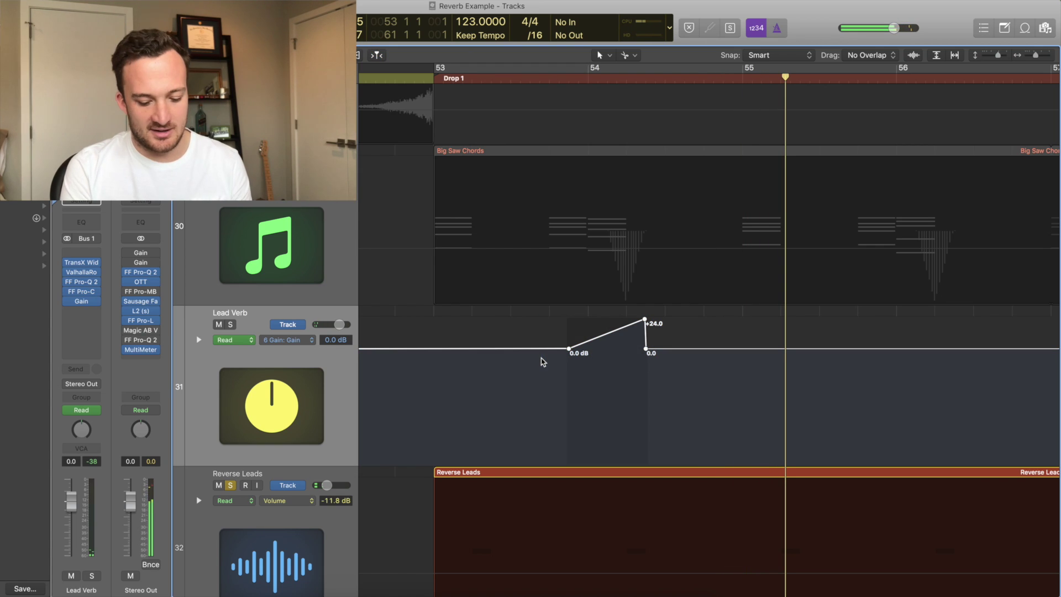
pyautogui.press('super+r')
pyautogui.press('super+r')
pyautogui.hscroll(3, 727, 79)
pyautogui.click(745, 79)
pyautogui.press('space')
pyautogui.press('space')
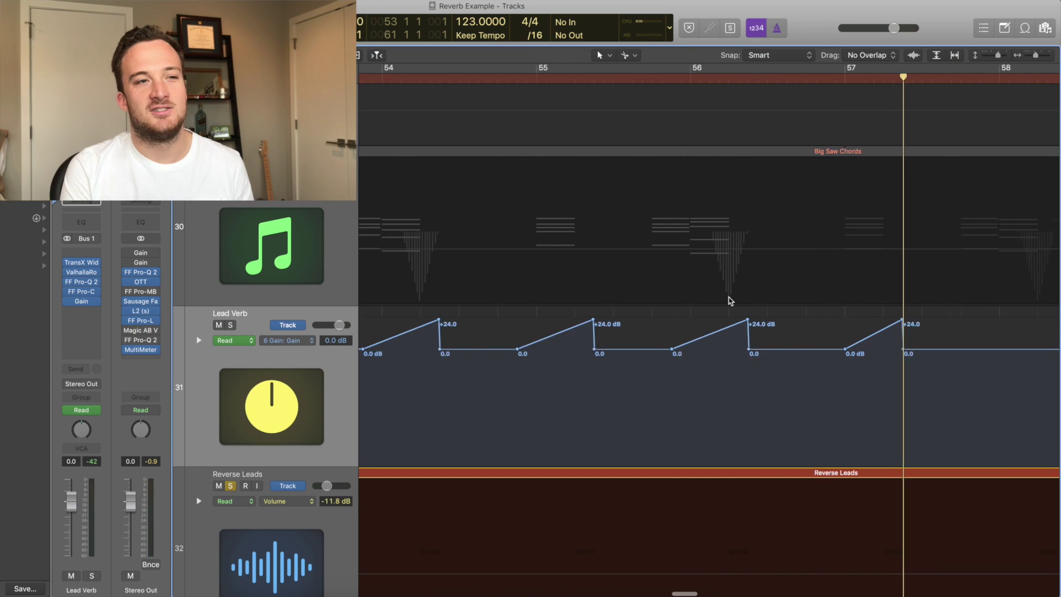
# Play back the drop from bar 53 to check the repeated reverb gain swells
pyautogui.hscroll(-3, 559, 220)
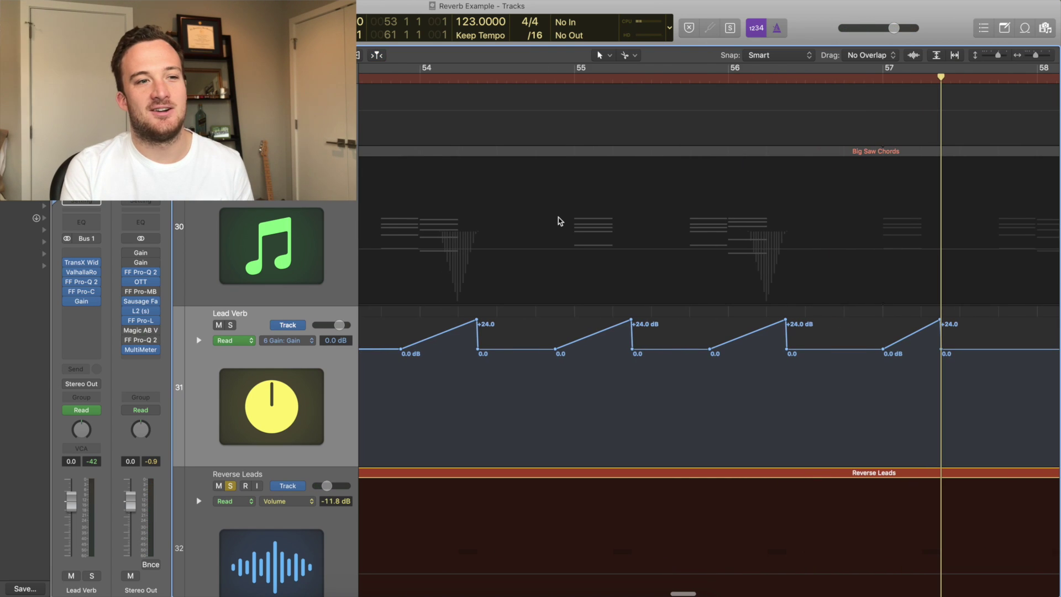
pyautogui.scroll(-3, 559, 221)
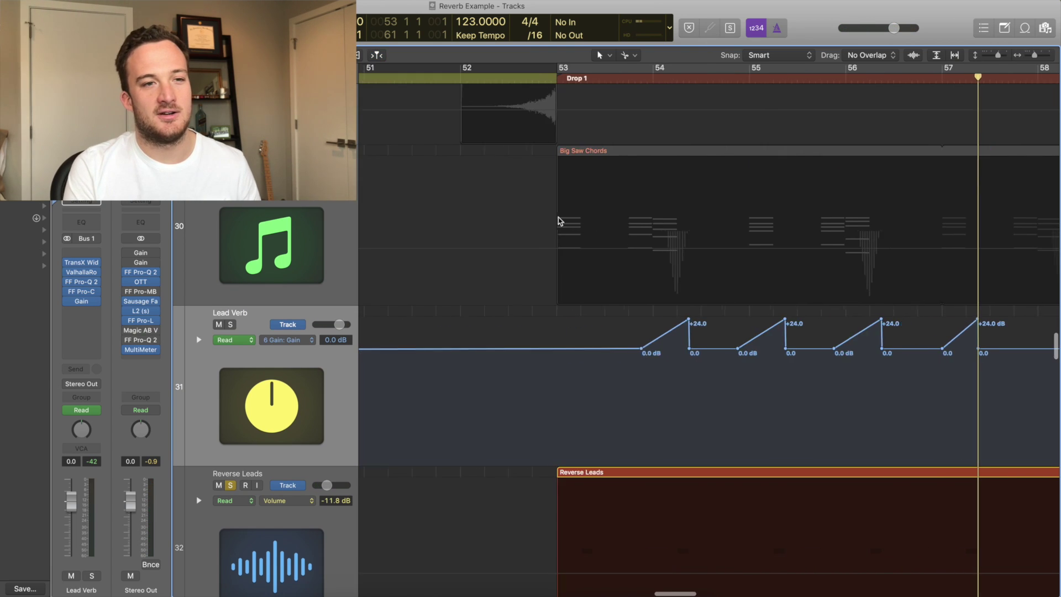
pyautogui.hotkey('shift', 'space')
pyautogui.hscroll(5, 623, 233)
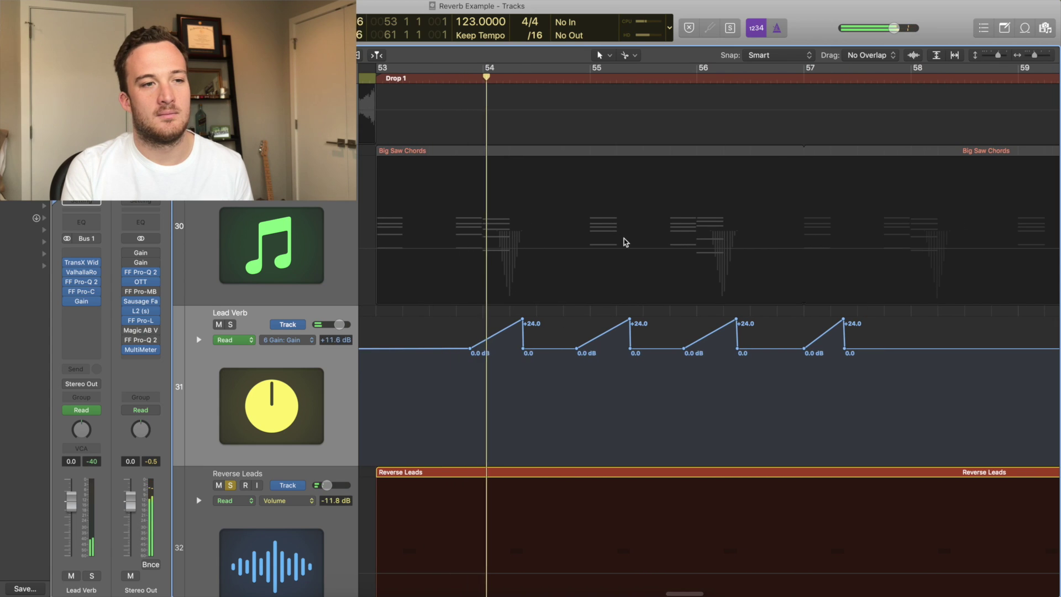
pyautogui.scroll(-2, 623, 239)
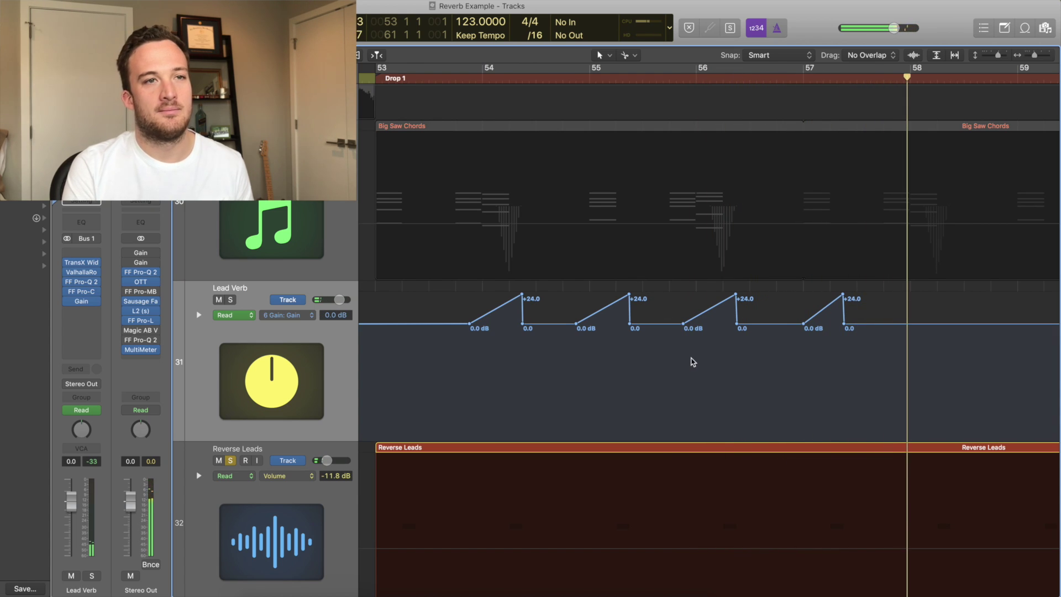
# Unsolo the tracks from Reverse Leads down to Brass Lead and select Reverse Leads
pyautogui.press('z')
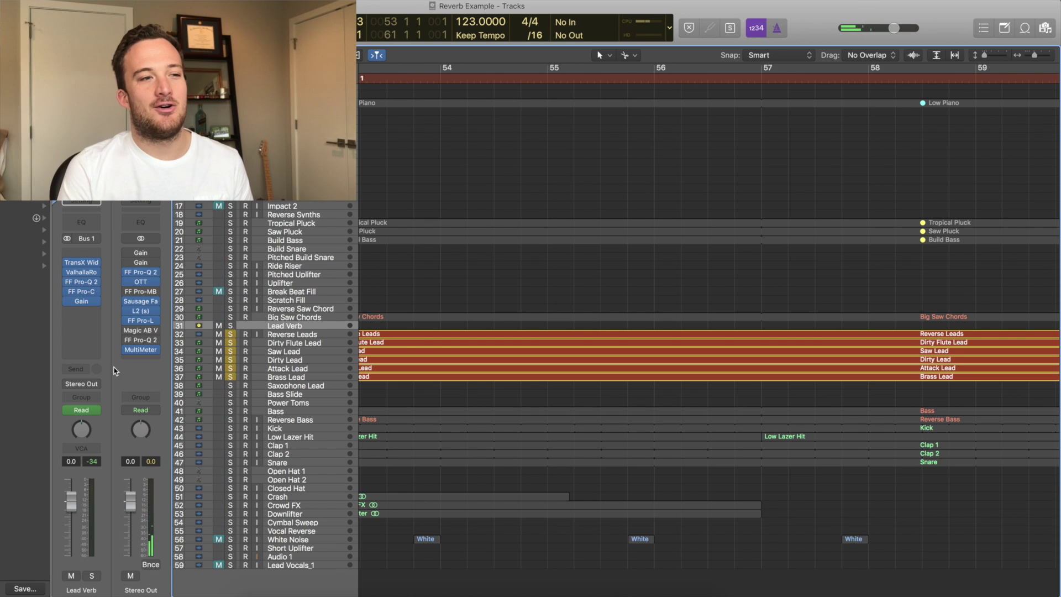
pyautogui.moveTo(229, 334); pyautogui.dragTo(233, 379)
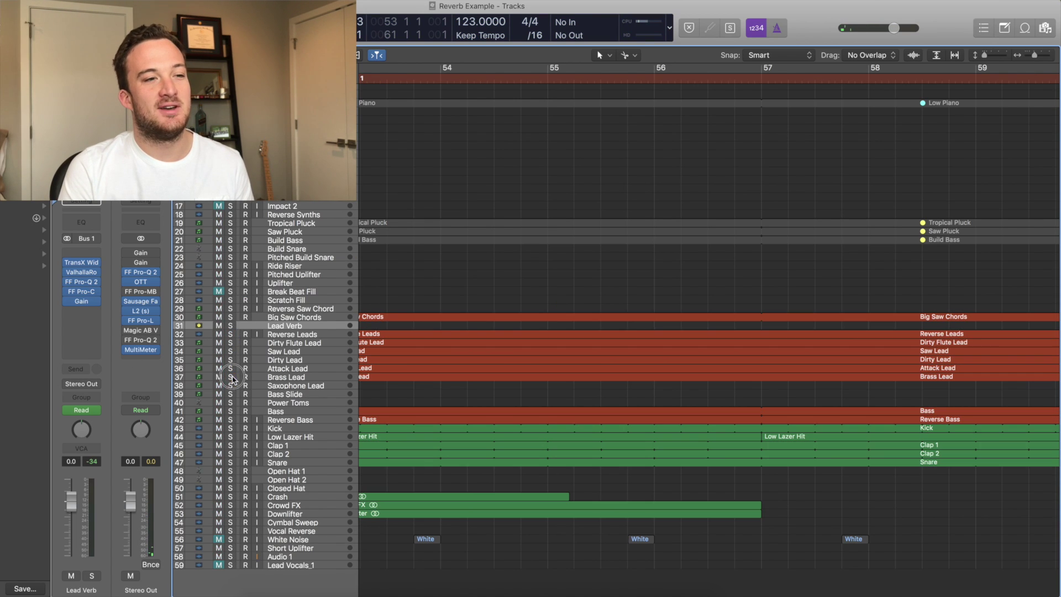
pyautogui.click(326, 336)
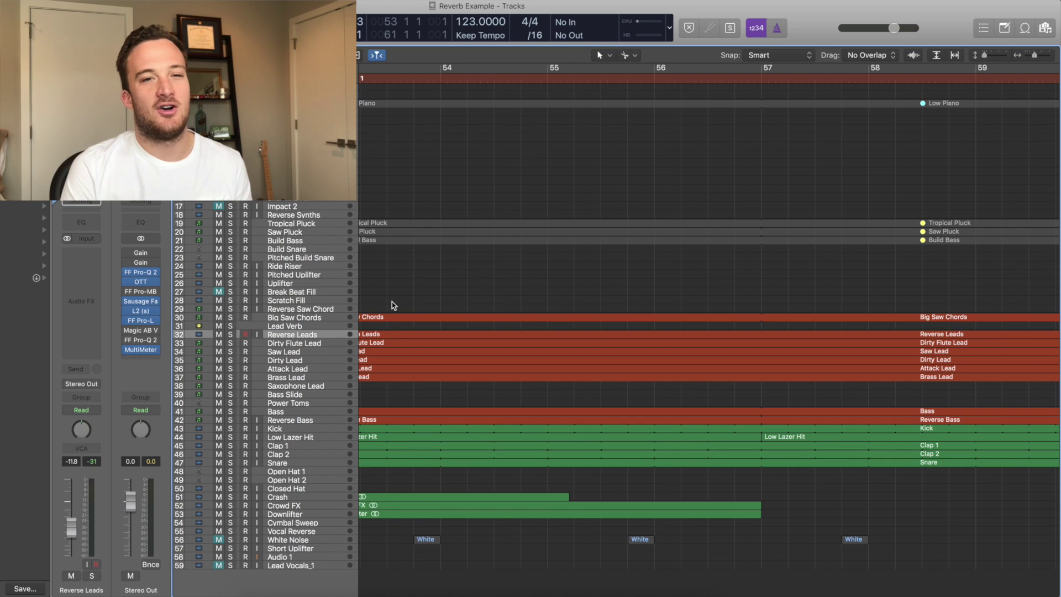
# Show the mixer and play back Drop 1 in a cycle with the full mix
pyautogui.press('z')
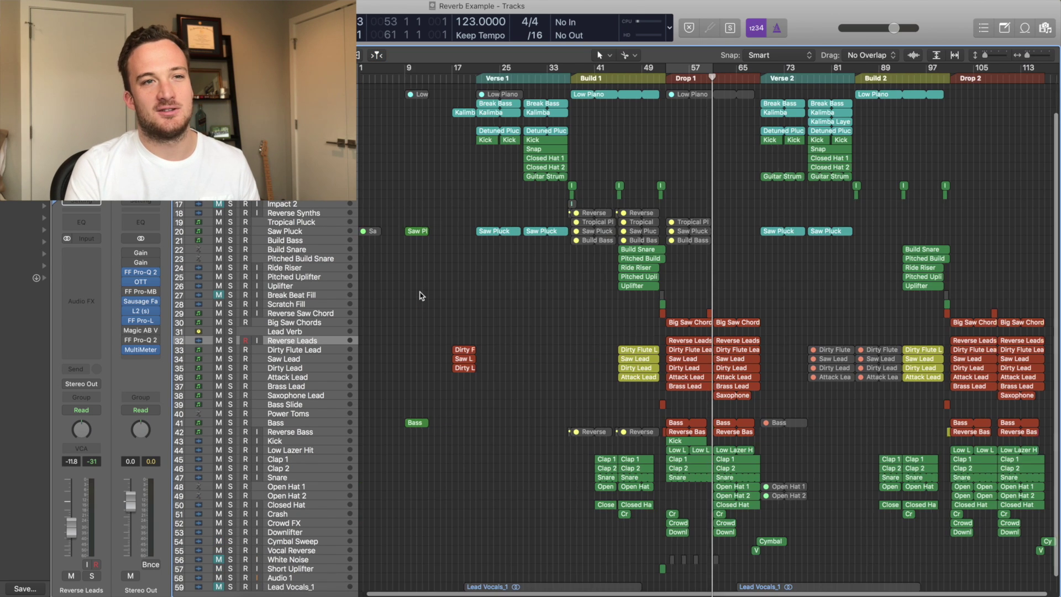
pyautogui.press('x')
pyautogui.press('c')
pyautogui.press('space')
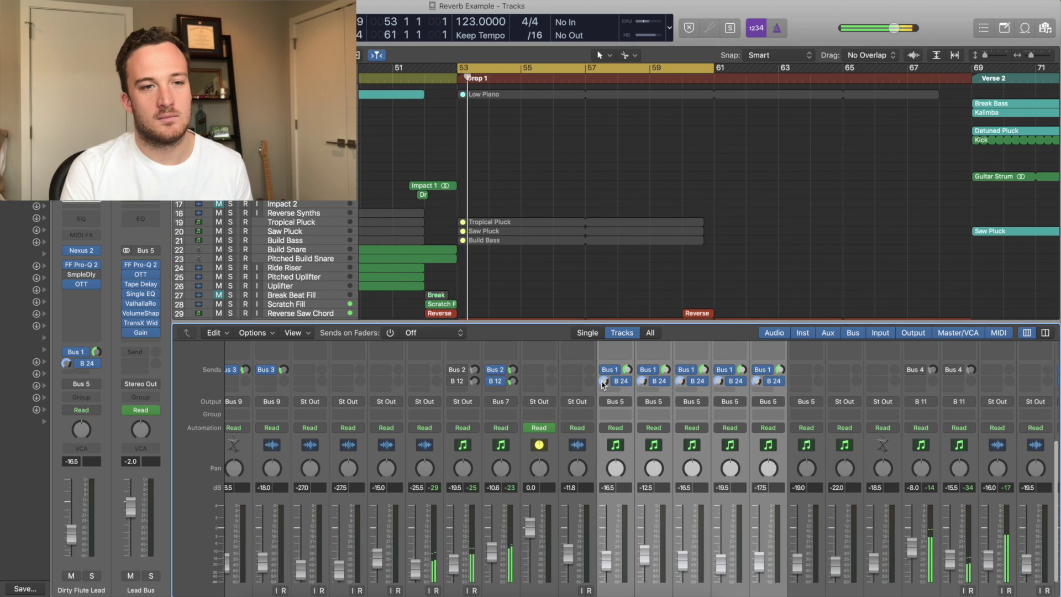
# Adjust the selected leads' Bus 1 send level, to about -10.4 dB on Dirty Flute Lead, and hide the mixer
pyautogui.moveTo(627, 370)
pyautogui.mouseDown()
pyautogui.moveTo(633, 389)
pyautogui.moveTo(630, 382)
pyautogui.mouseUp()
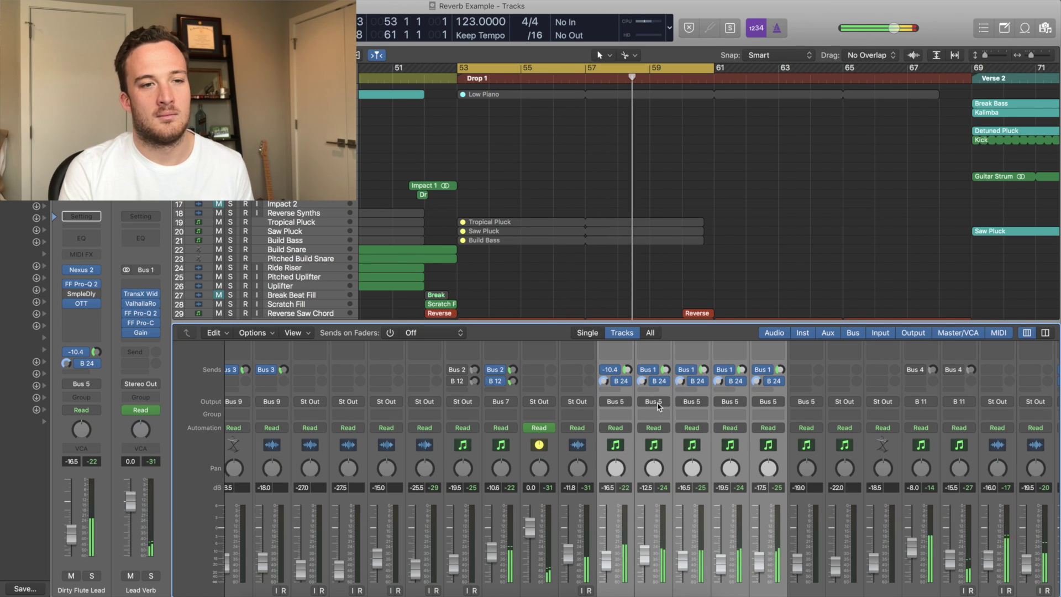
pyautogui.scroll(-3, 657, 552)
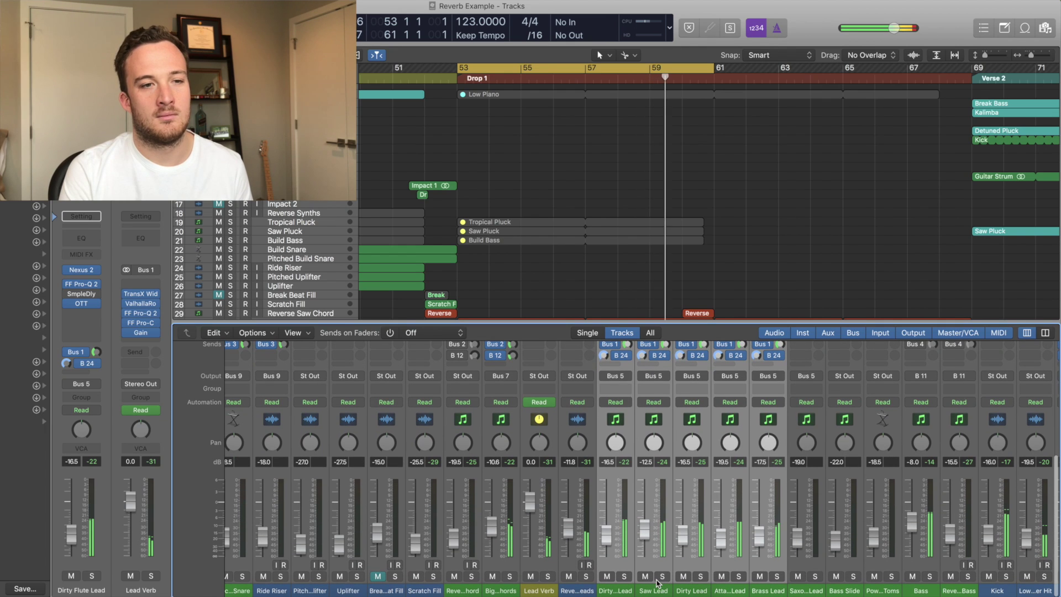
pyautogui.click(658, 586)
pyautogui.press('x')
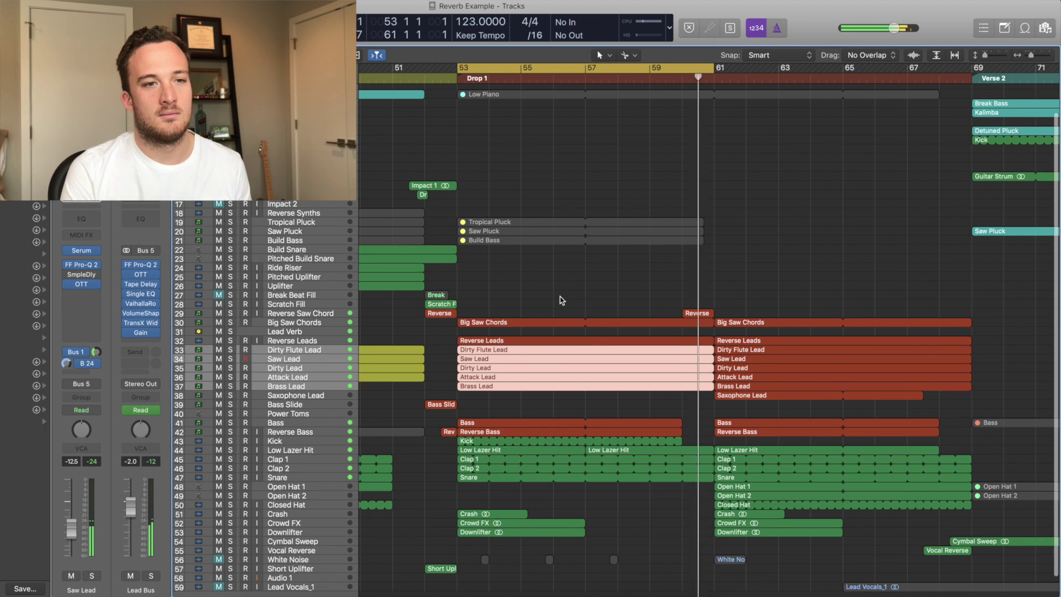